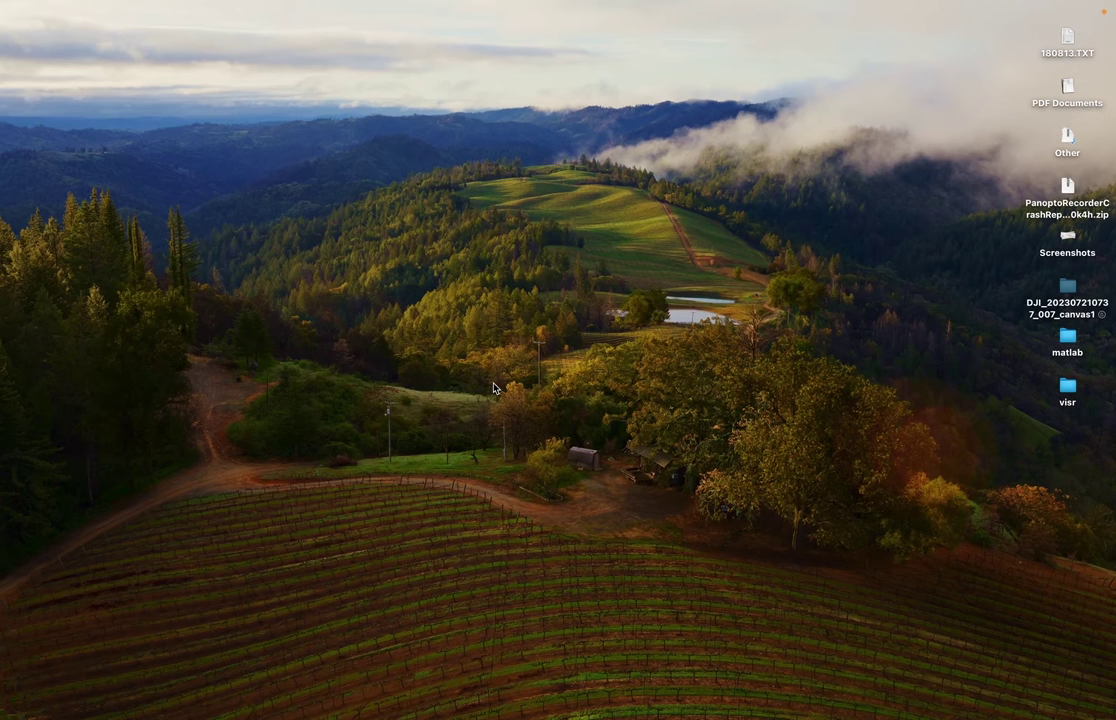
Launch the Docker app through Spotlight search.
key(super+space)
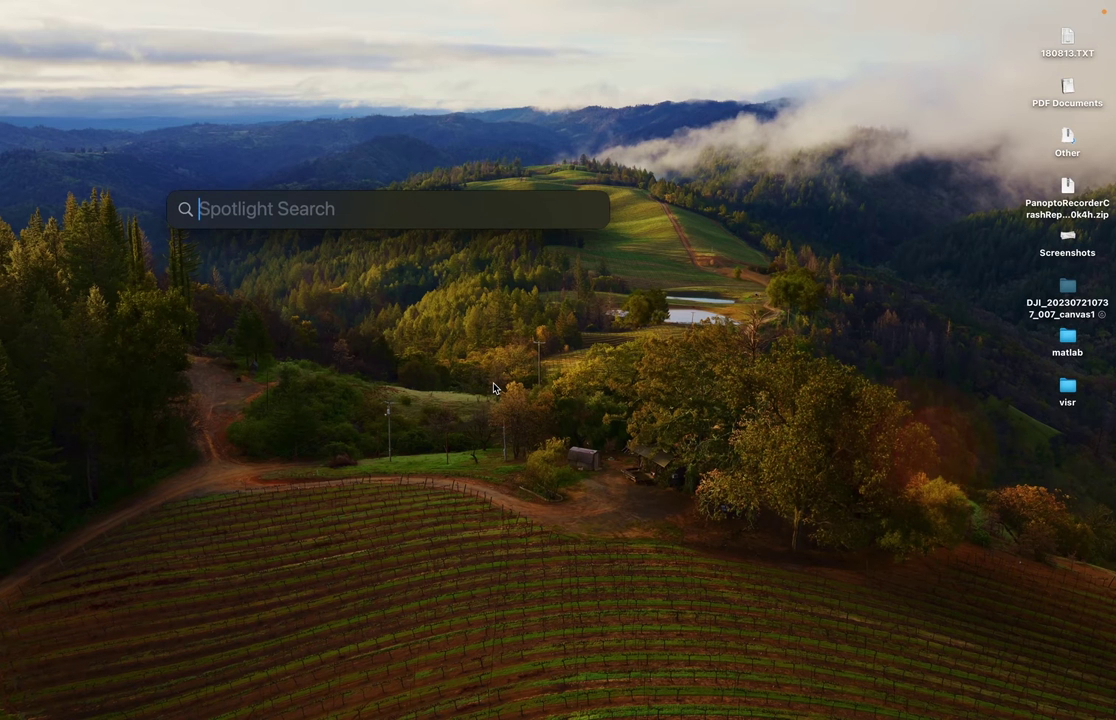
text(Docker)
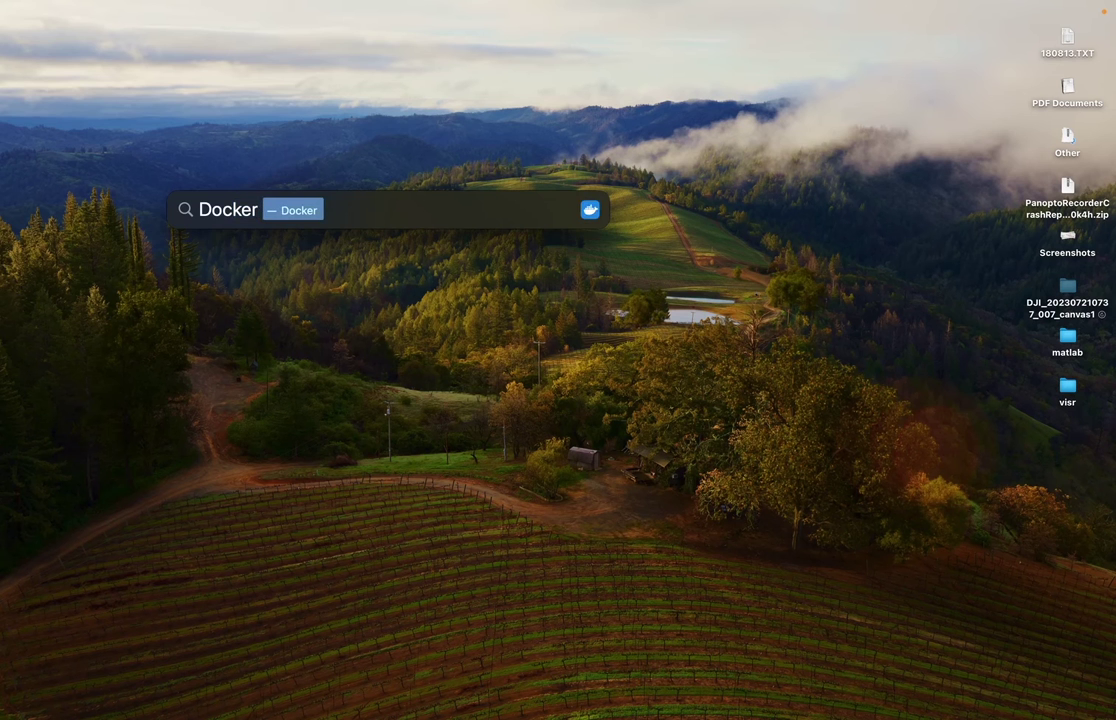
key(Return)
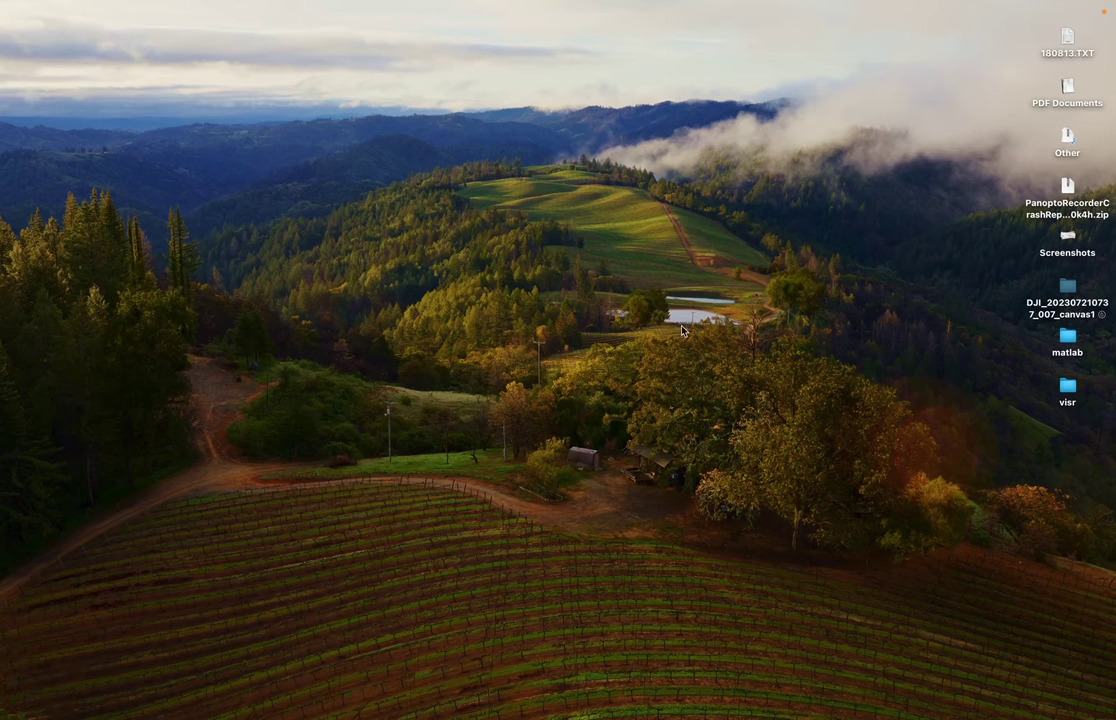
mouse_move(996, 21)
mouse_move(781, 8)
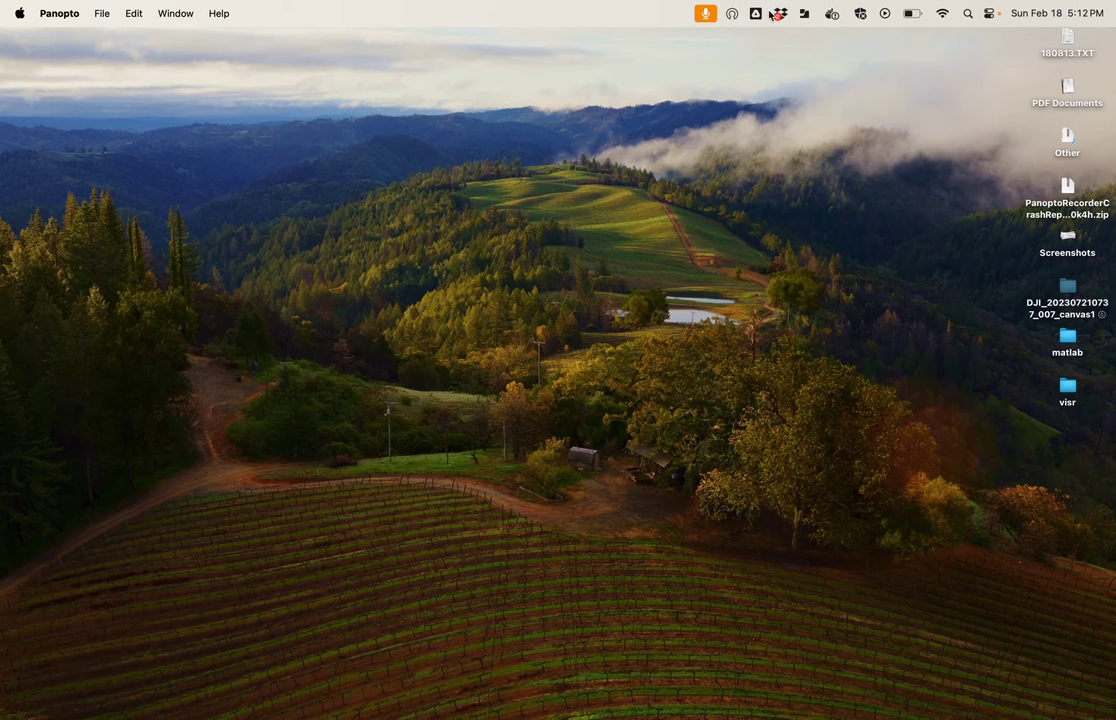
Open the Docker Desktop dashboard and permanently delete the webodm compose project.
click(832, 14)
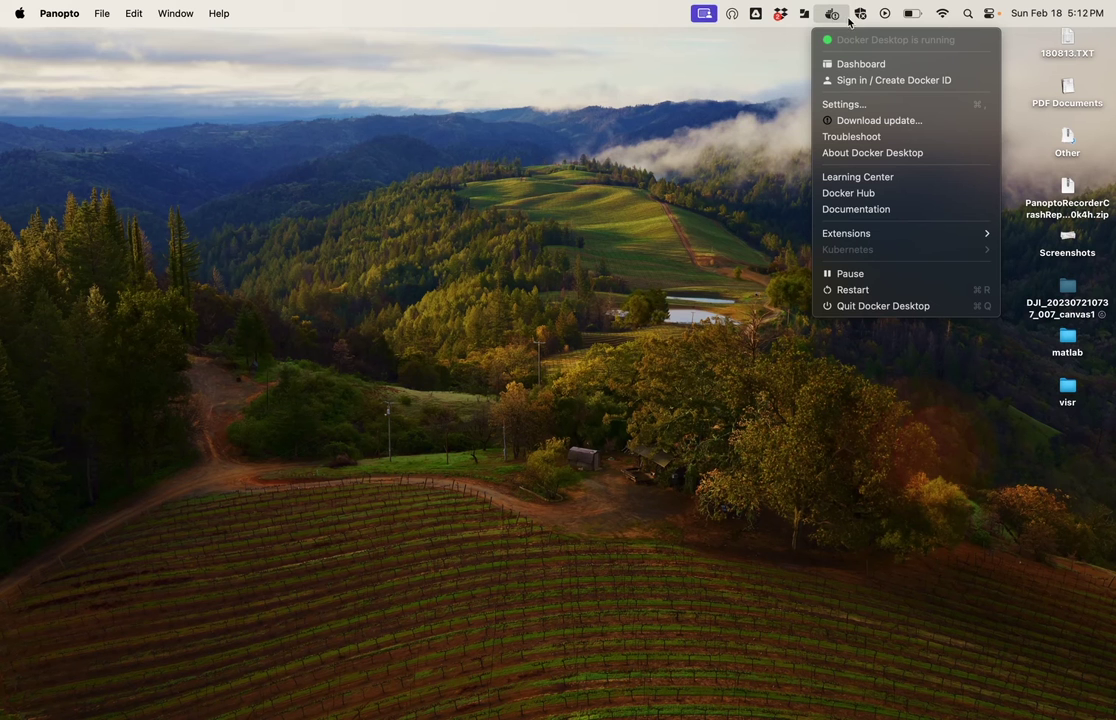
click(849, 64)
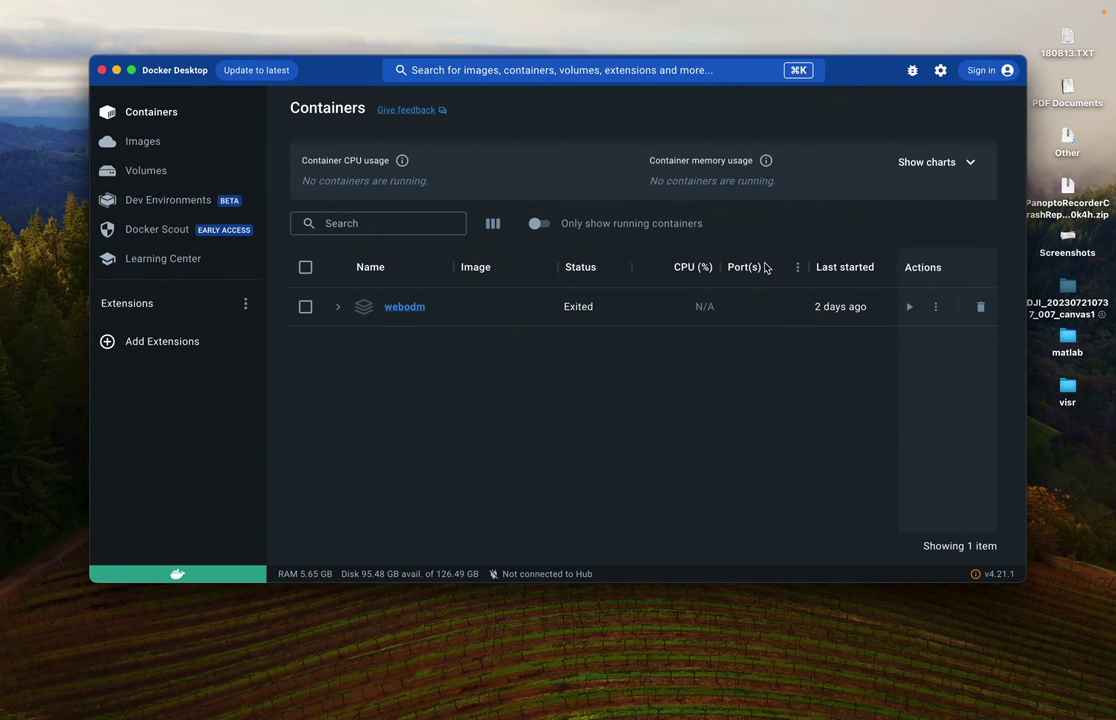
drag(1025, 581, 856, 570)
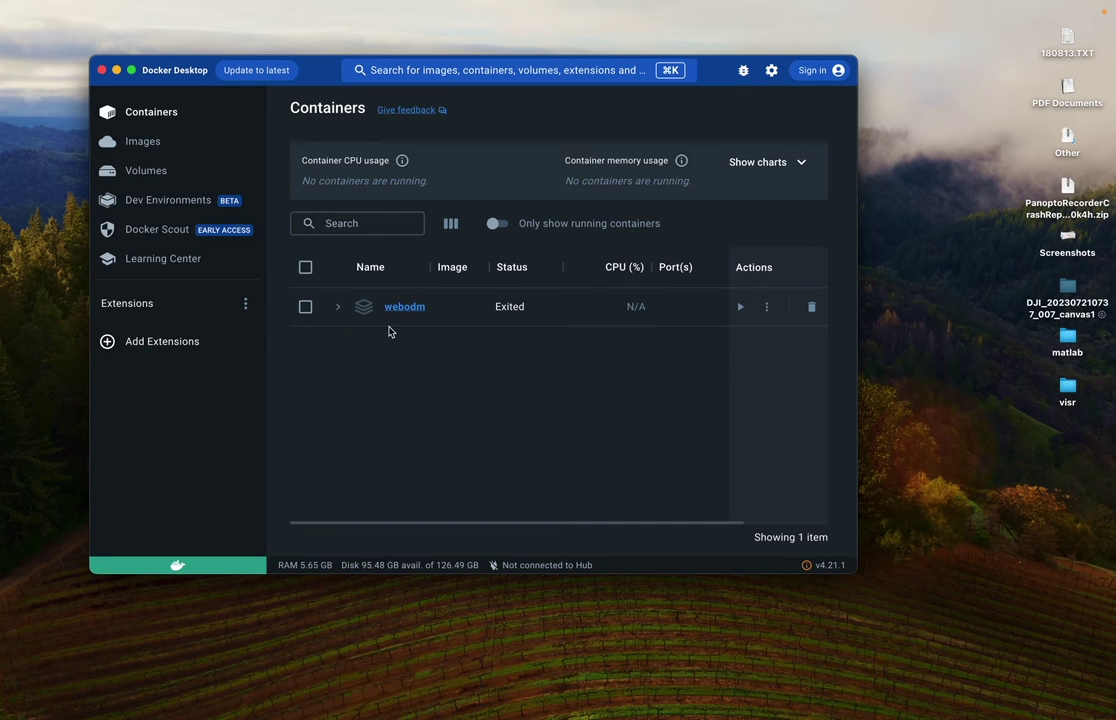
click(811, 307)
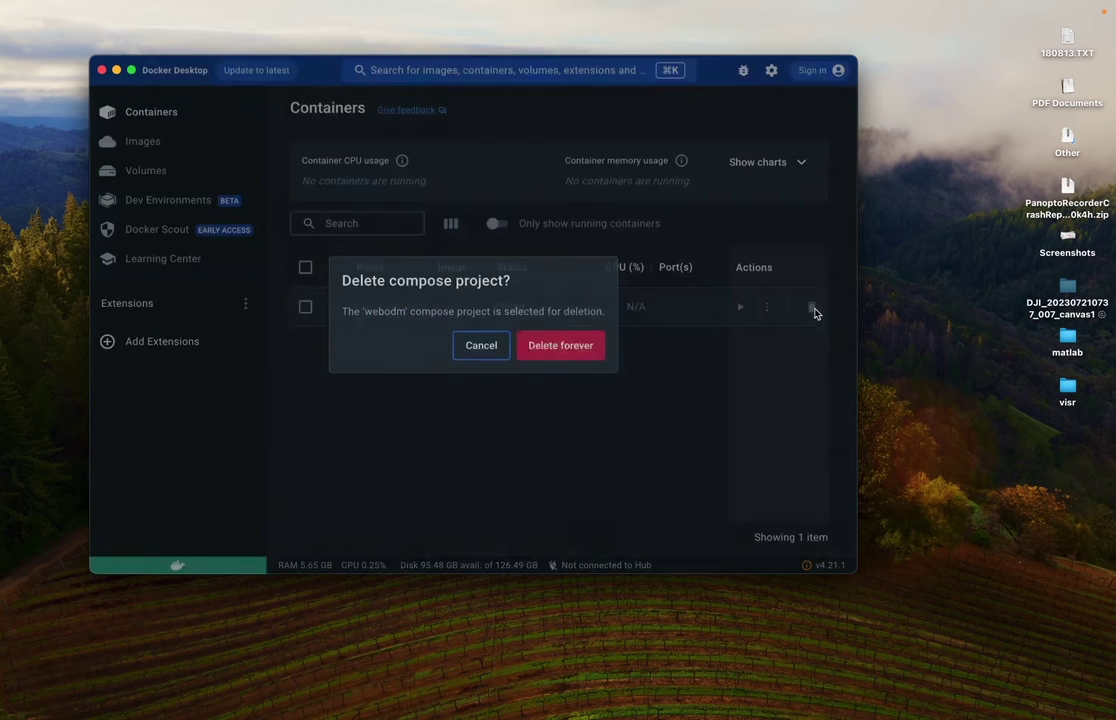
click(549, 345)
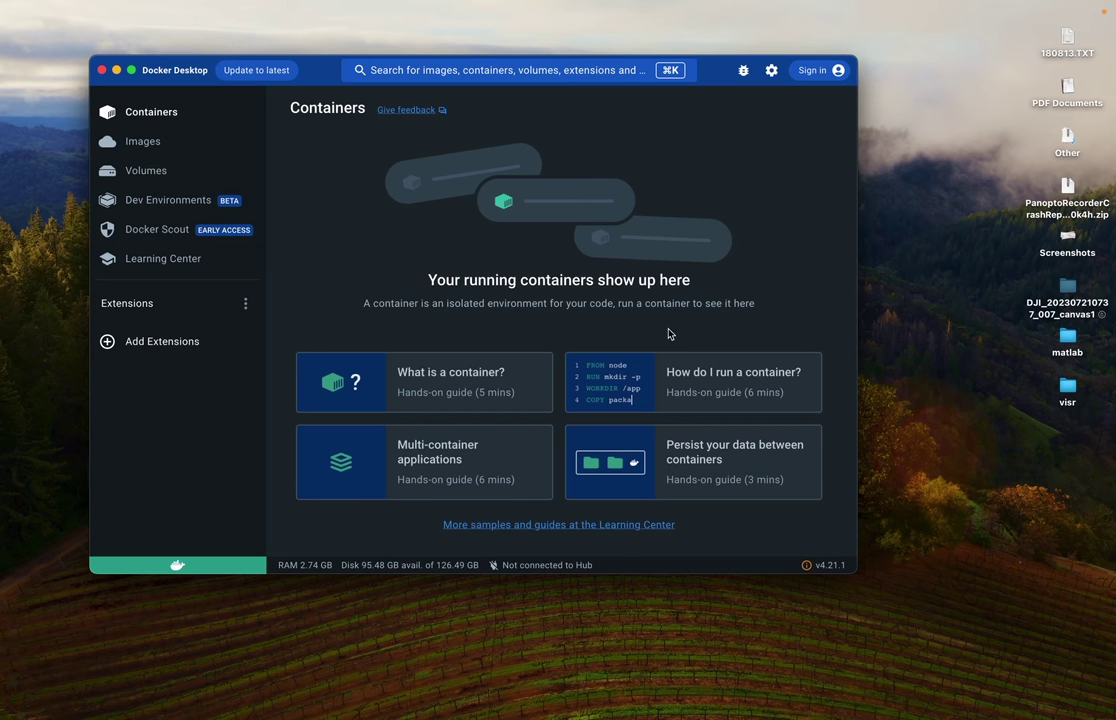
Show Docker's Resources settings: 4 CPUs, 28 GB memory, 1 GB swap.
click(771, 70)
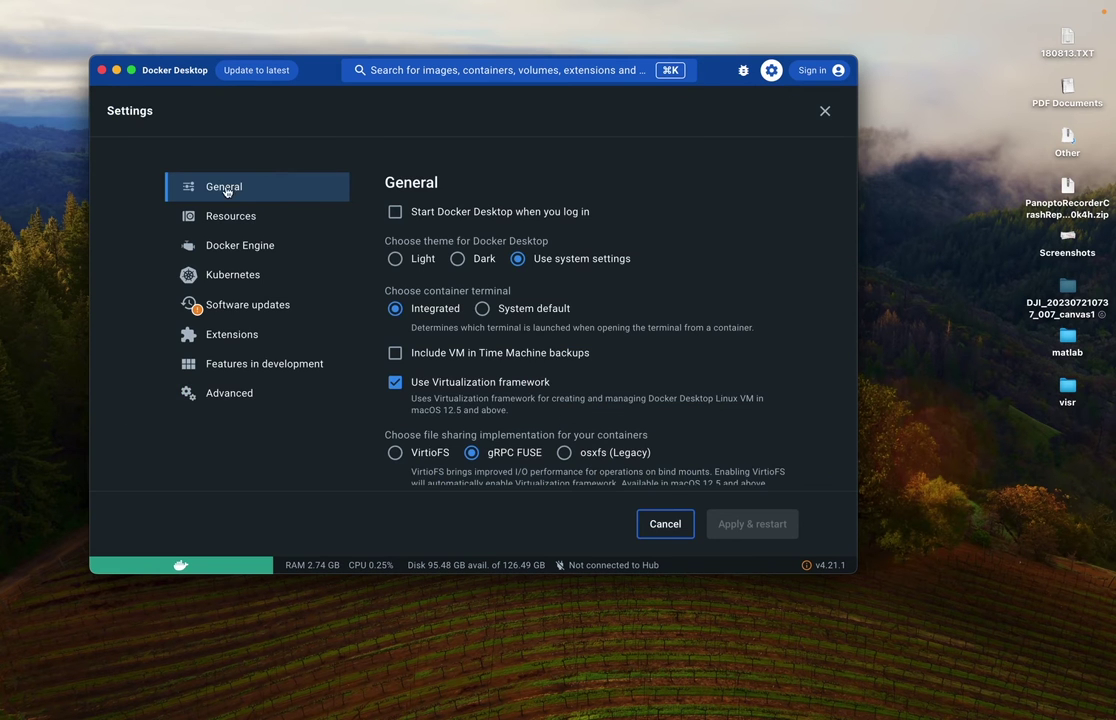
click(233, 219)
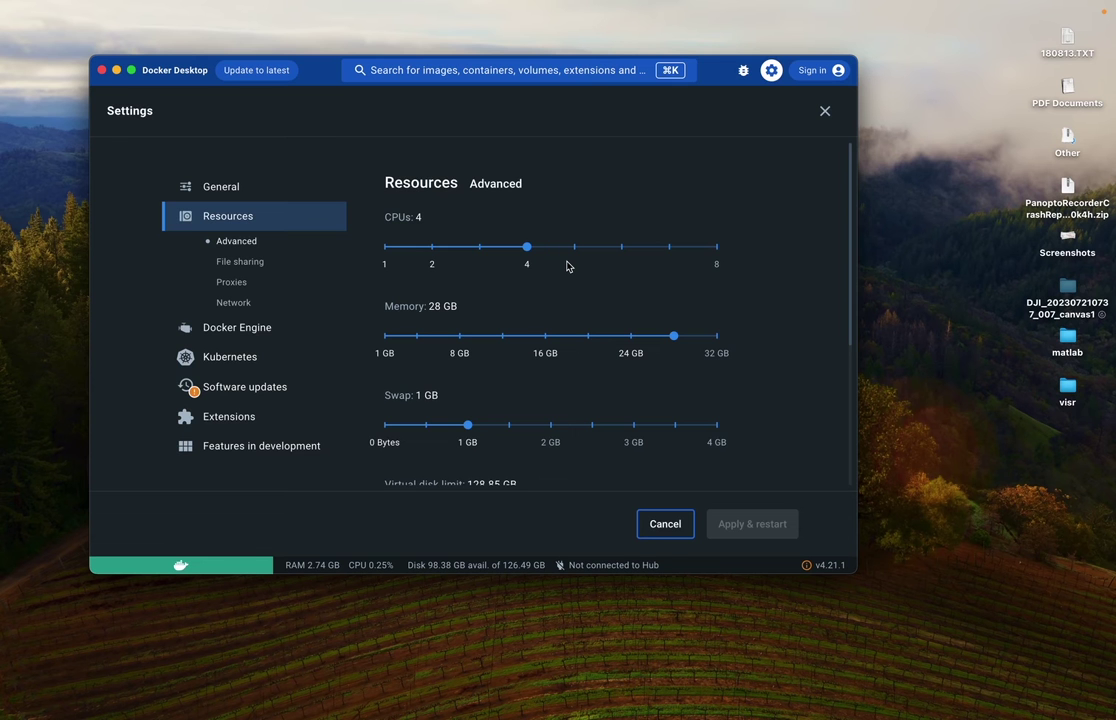
key(Escape)
click(771, 70)
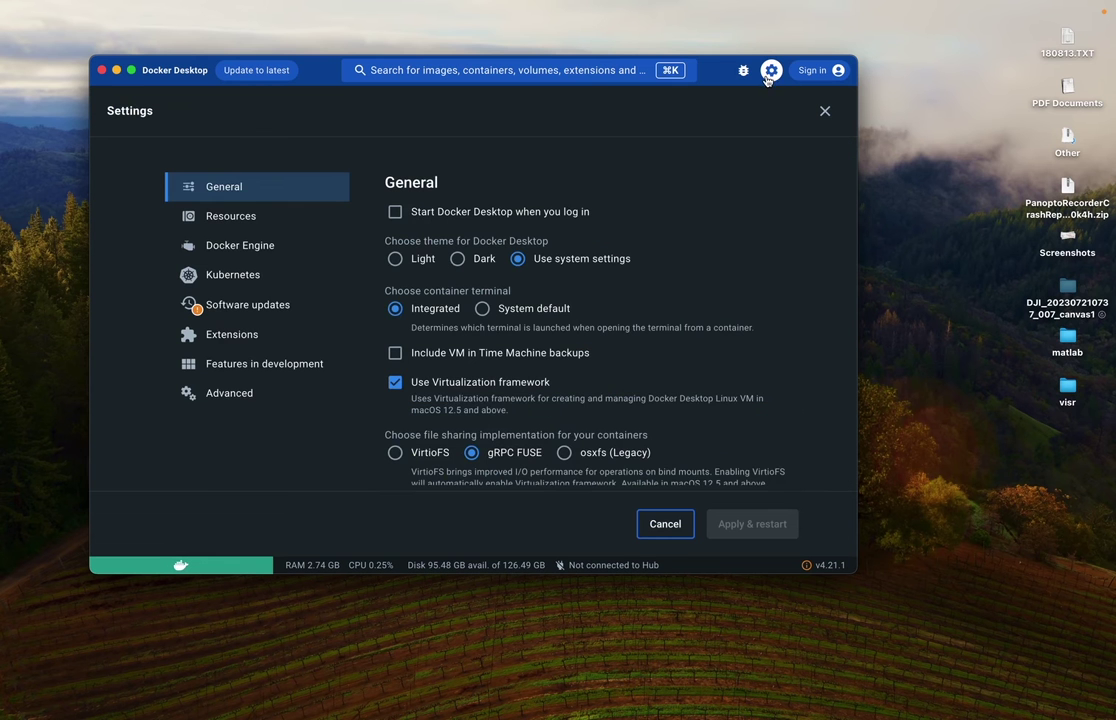
click(230, 216)
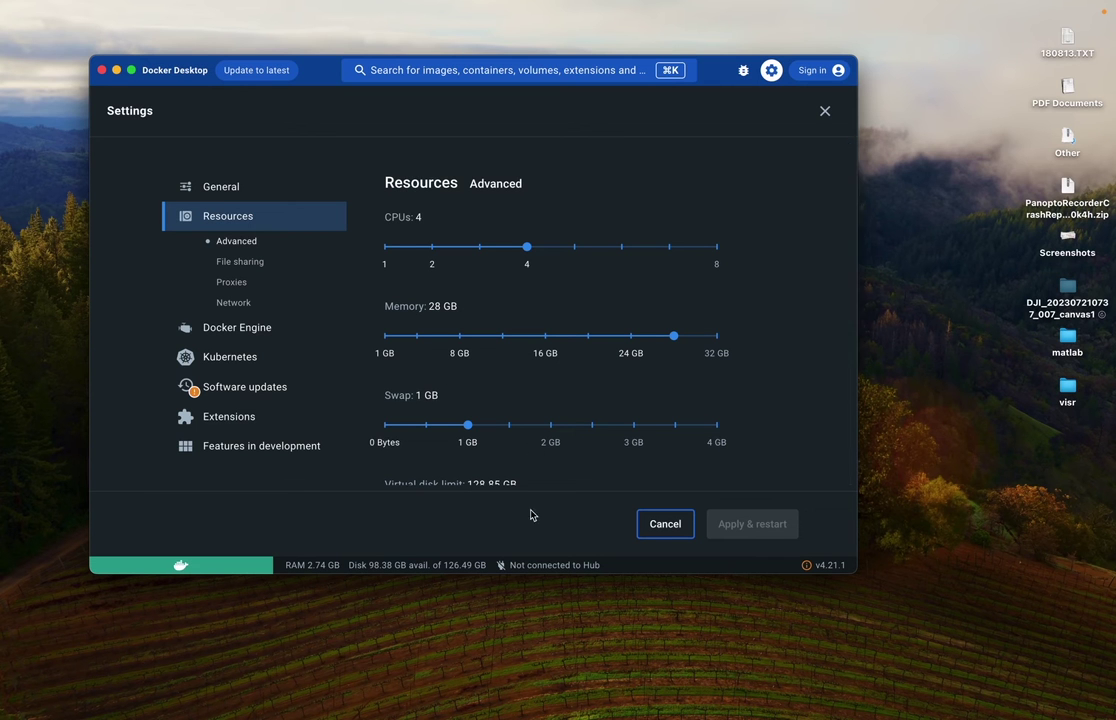
scroll(470, 470, down, 1)
scroll(460, 432, down, 5)
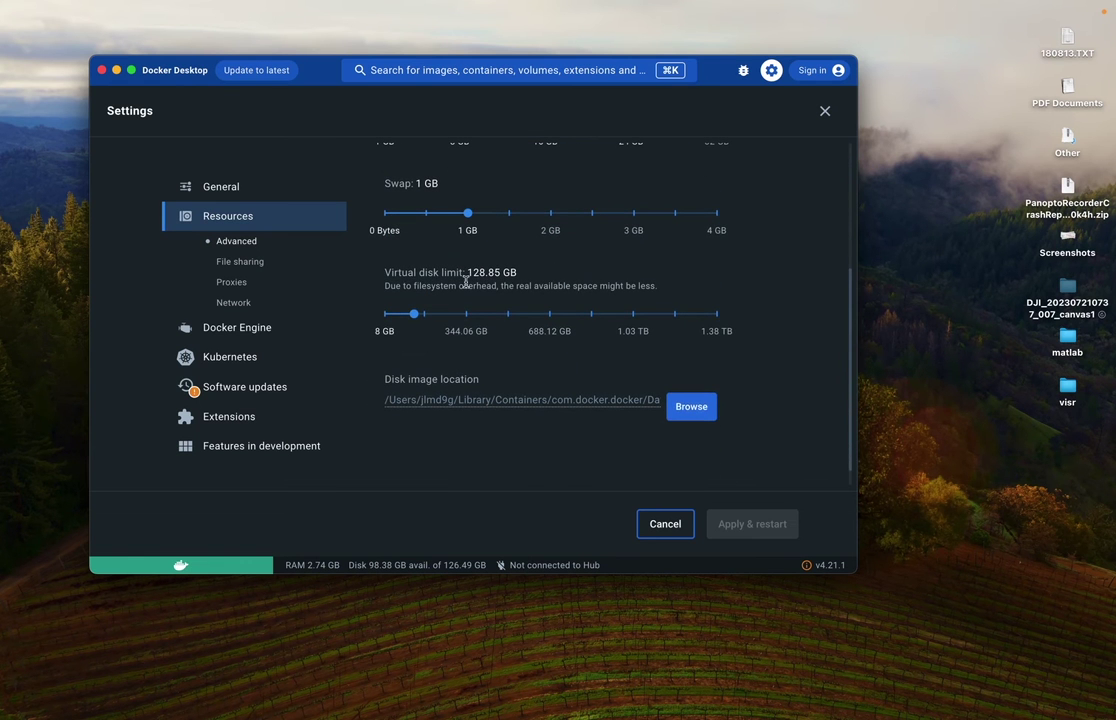
scroll(534, 374, up, 5)
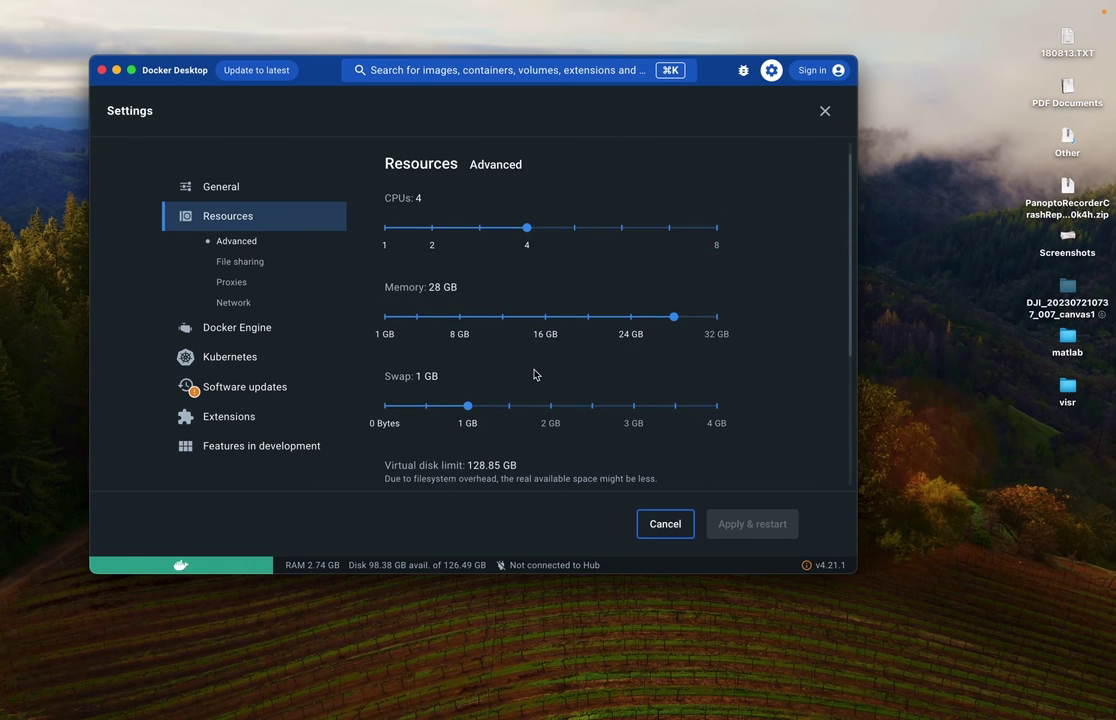
scroll(498, 420, up, 1)
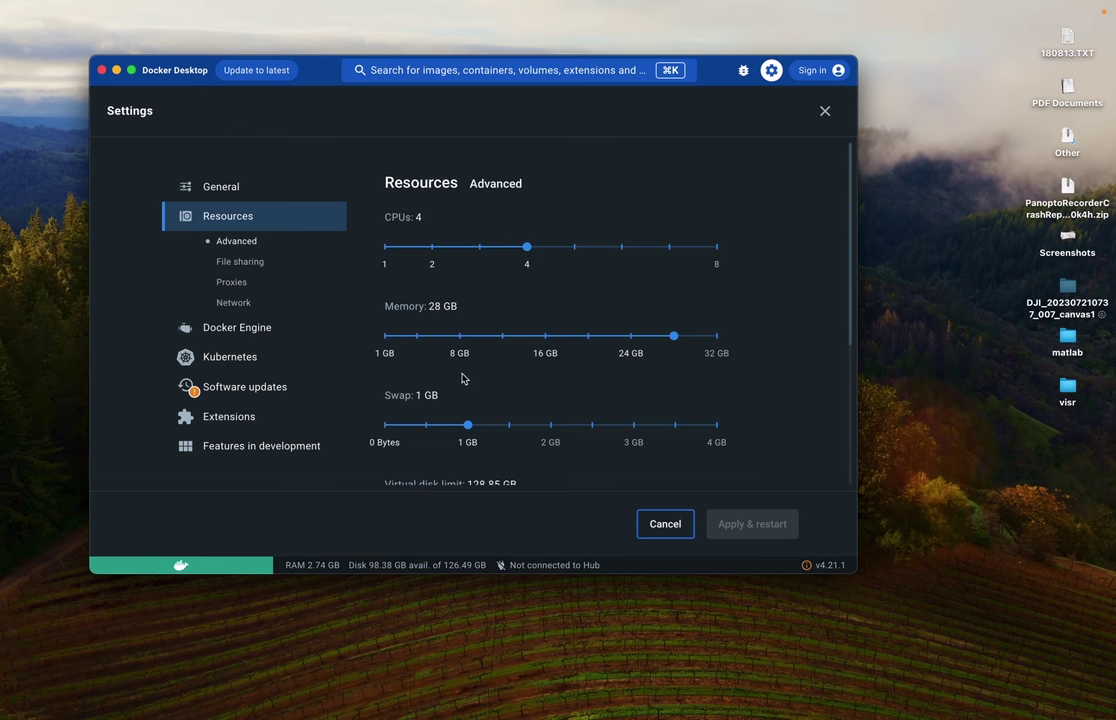
Cancel the Docker settings, close the Docker Desktop window and dismiss its menu-bar menu.
click(665, 525)
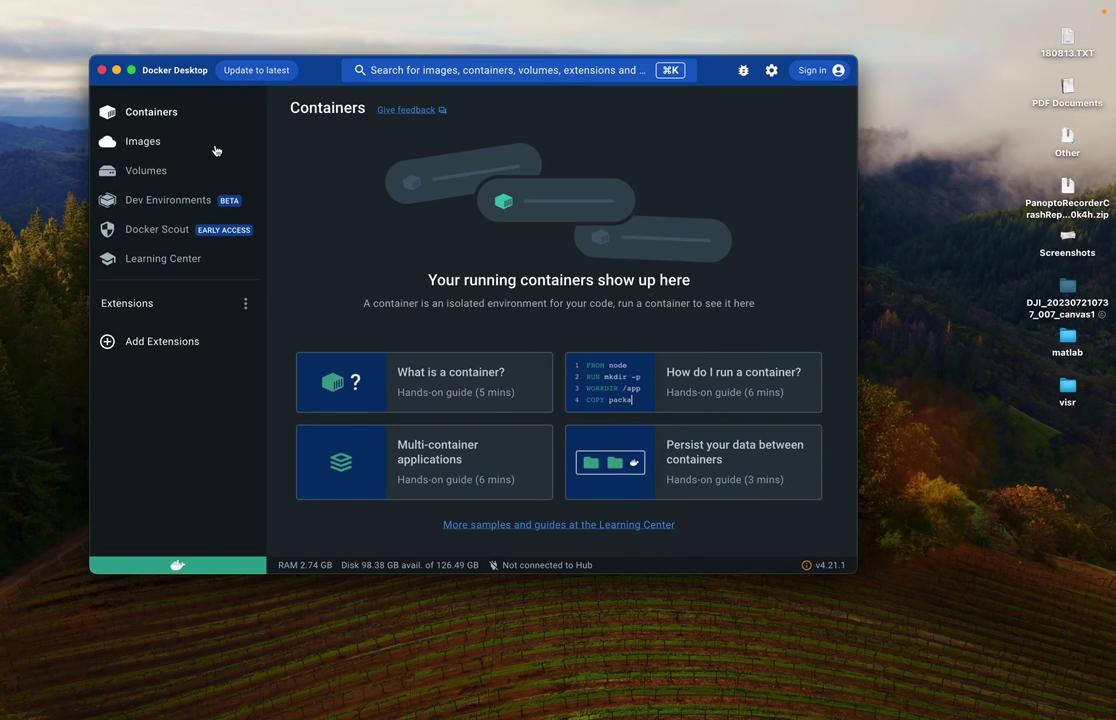
click(101, 70)
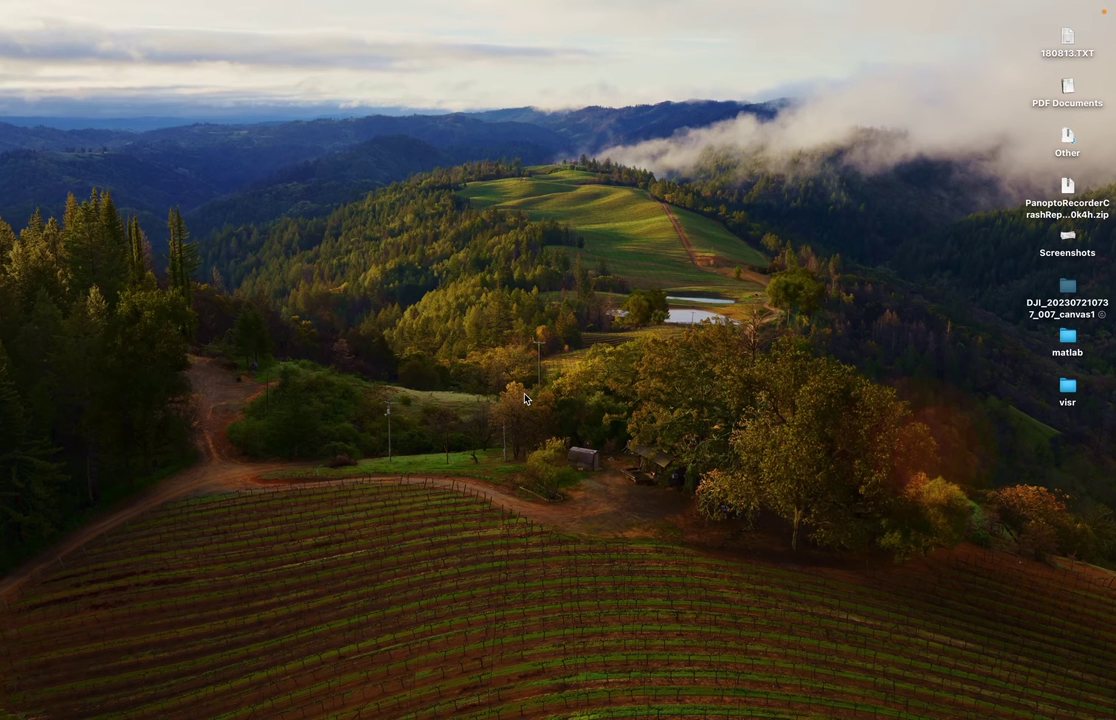
mouse_move(725, 3)
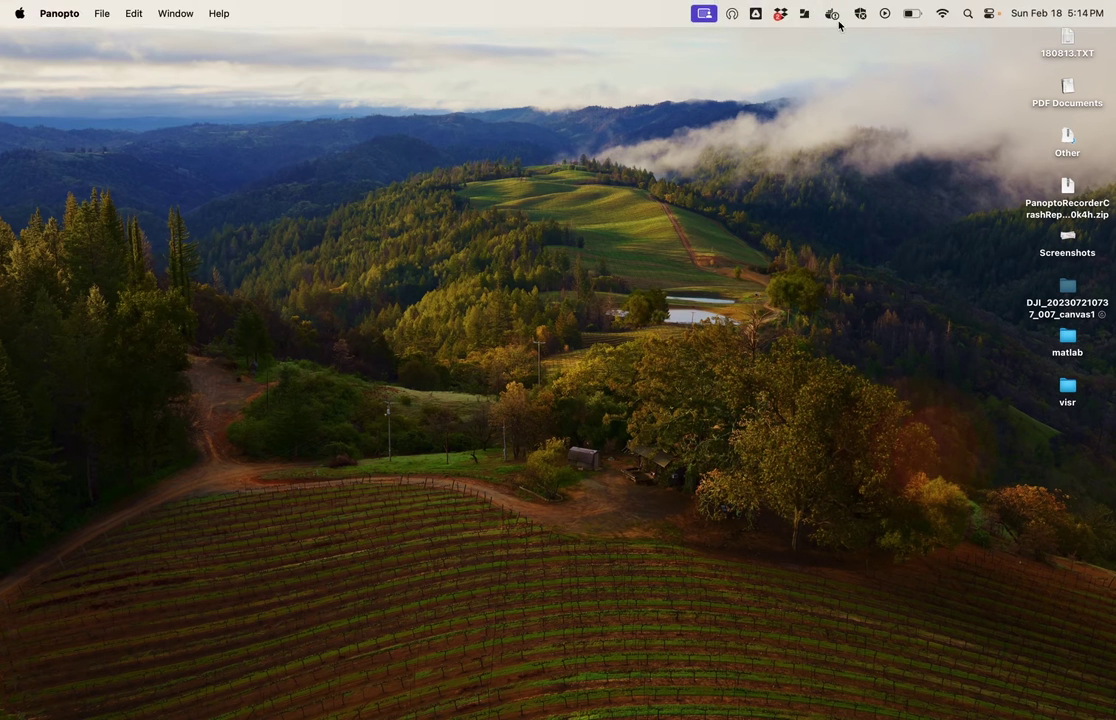
click(831, 14)
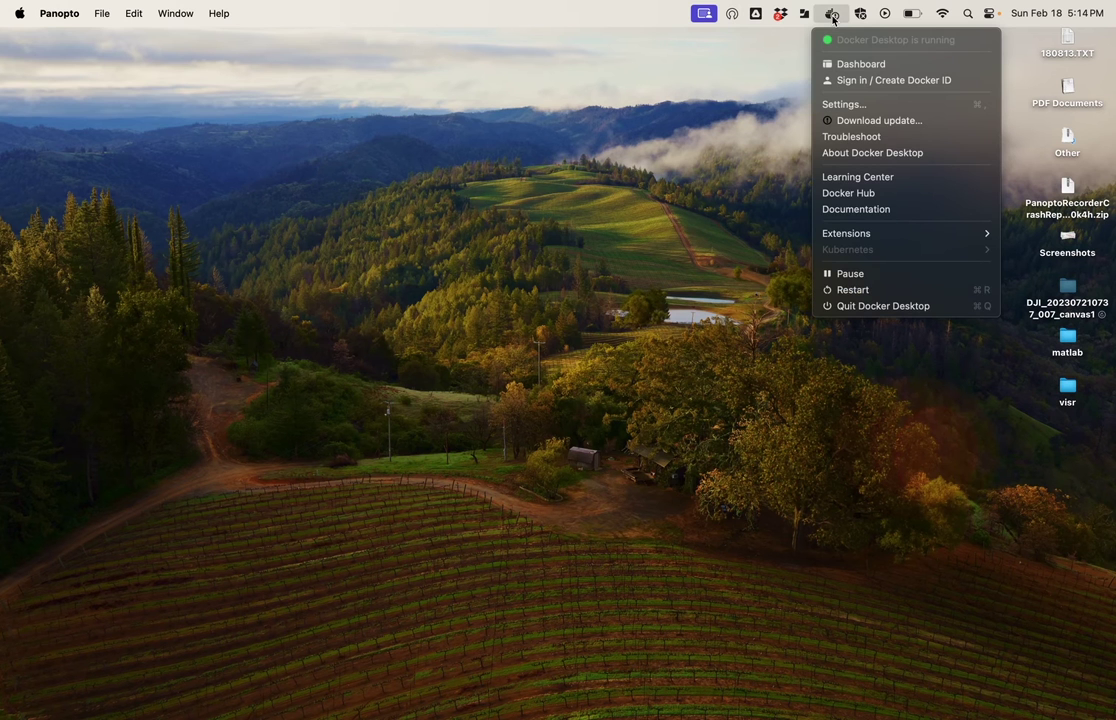
click(832, 15)
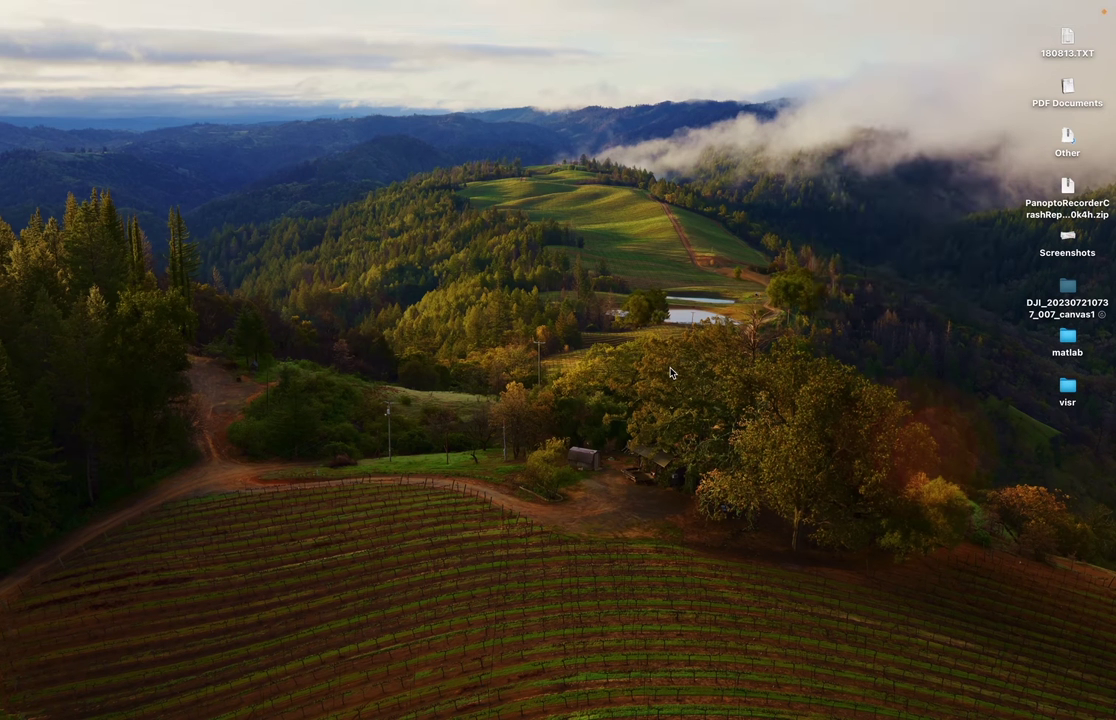
Launch Terminal from Spotlight and centre its window on screen.
key(super+space)
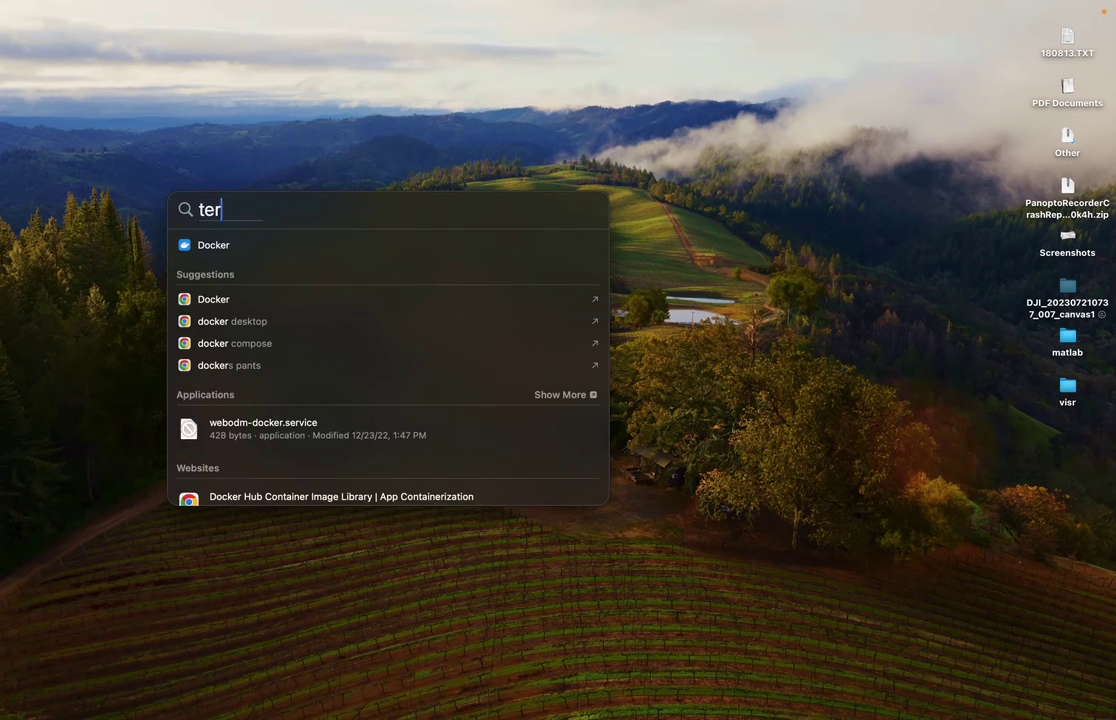
text(terminal)
key(Return)
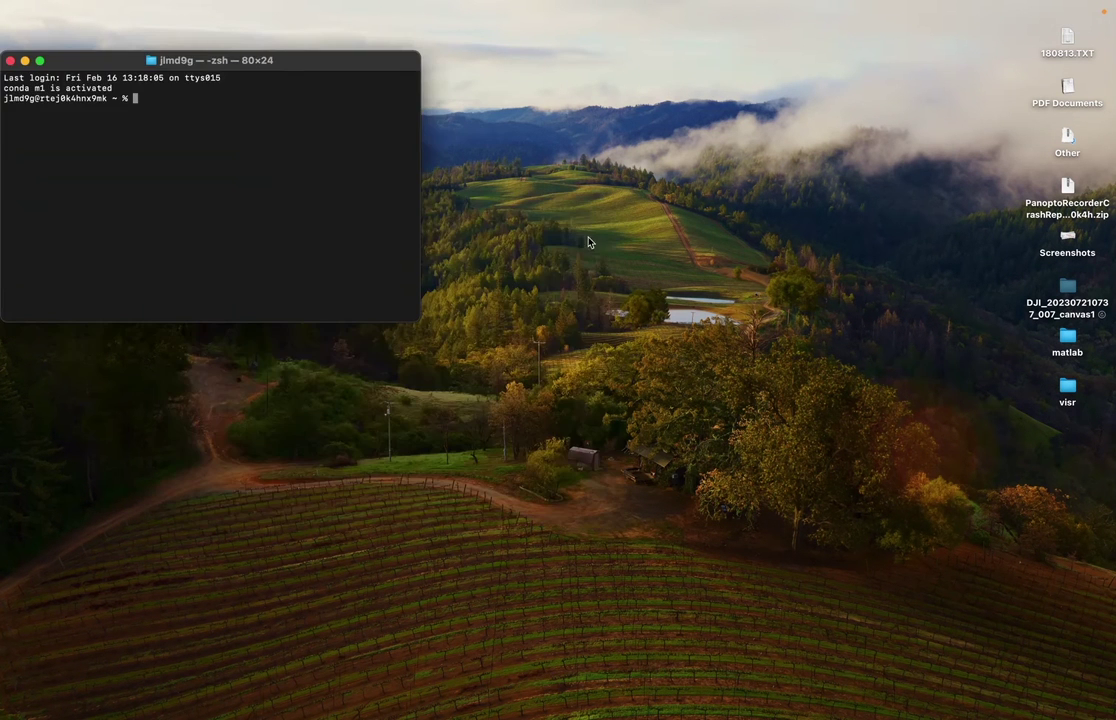
drag(299, 62, 588, 175)
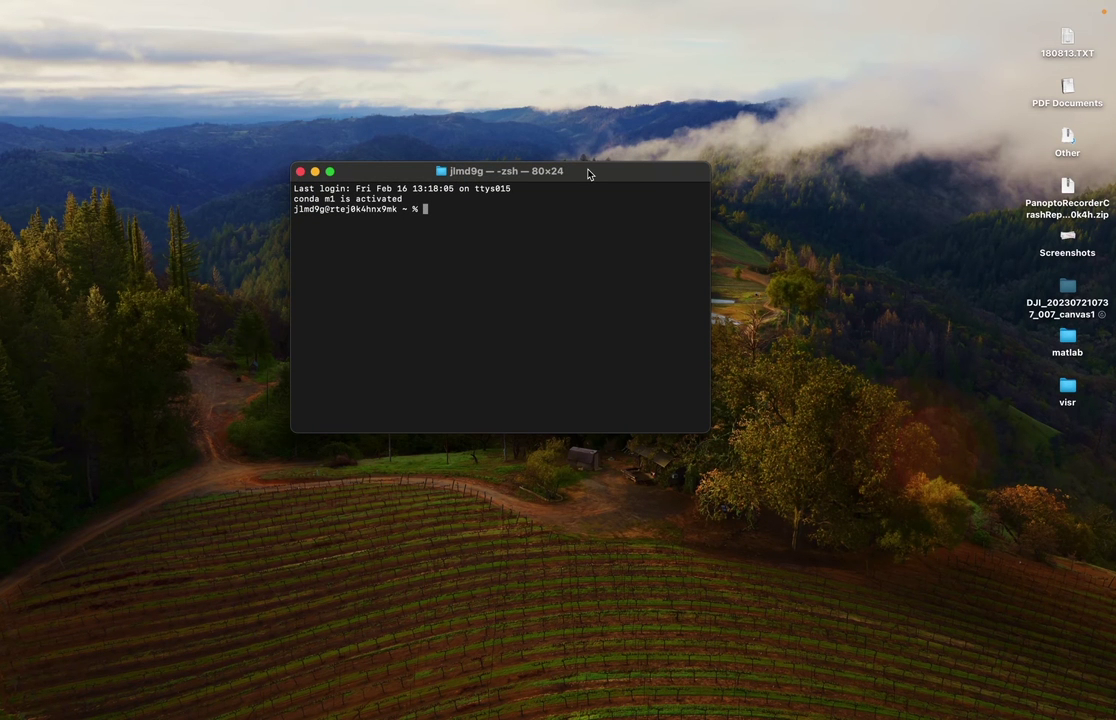
mouse_move(575, 174)
mouse_down()
mouse_move(587, 178)
mouse_move(555, 167)
mouse_up()
Enlarge the text, change into ~/software/WebODM, and print its path and contents.
text(cd ~sof)
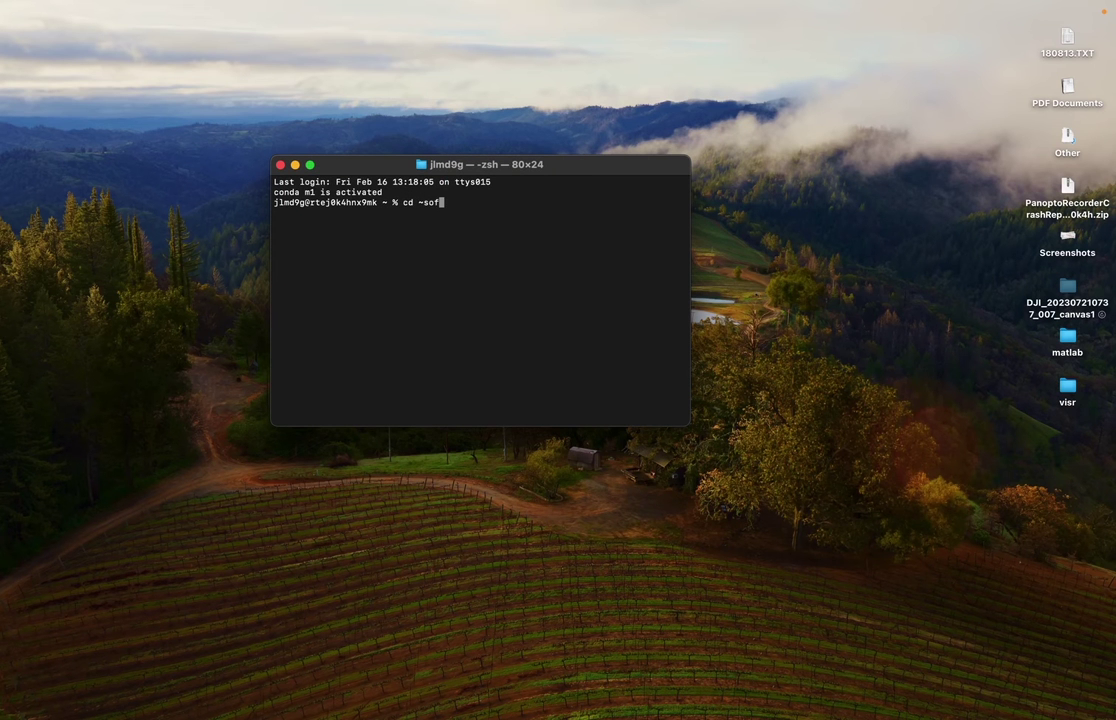
key(super+plus)
key(super+plus)
key(super+plus)
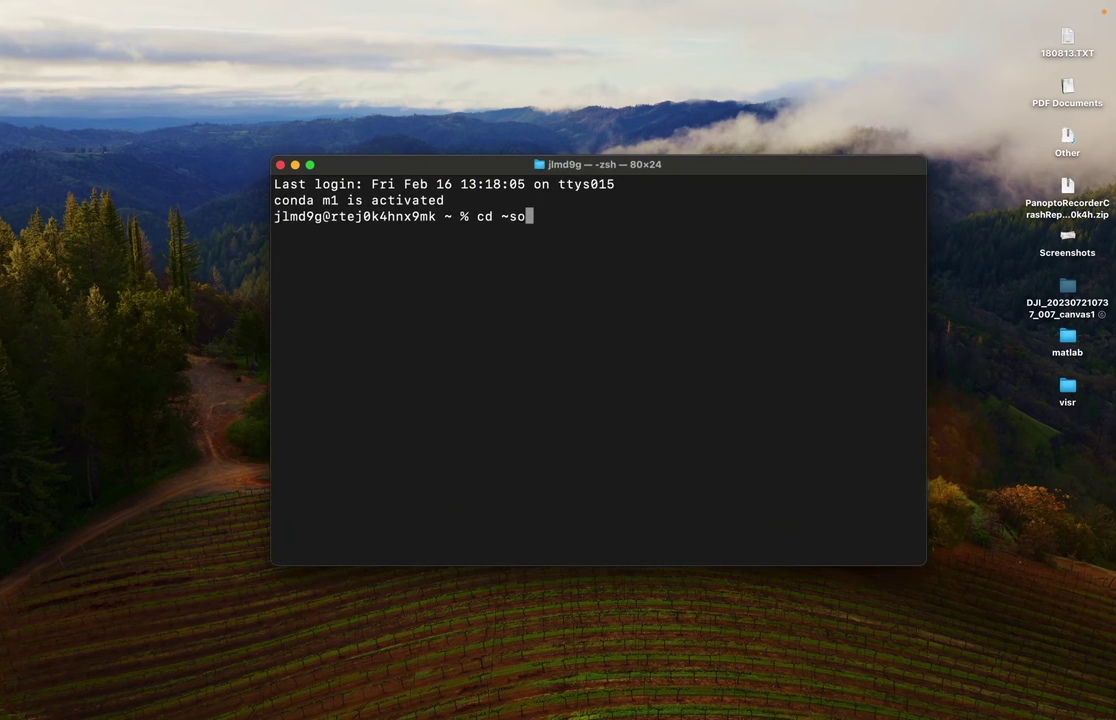
key(BackSpace)
text(/so)
key(Tab)
text(W)
key(Tab)
key(Return)
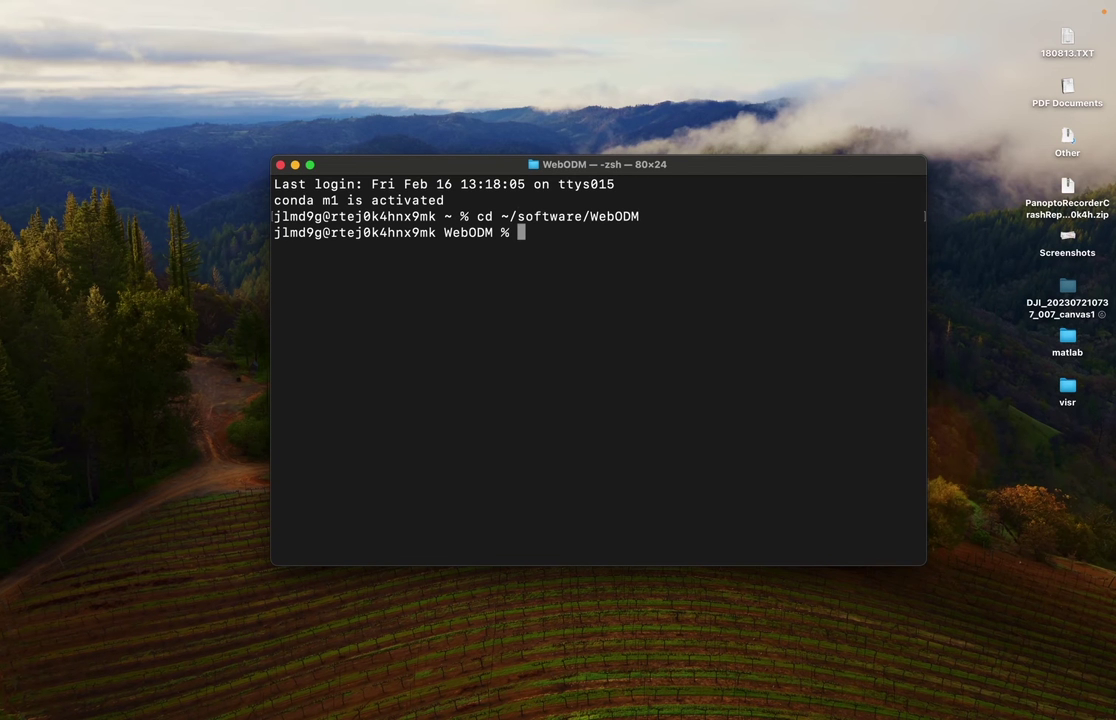
text(pwd)
key(Return)
text(ls)
key(Return)
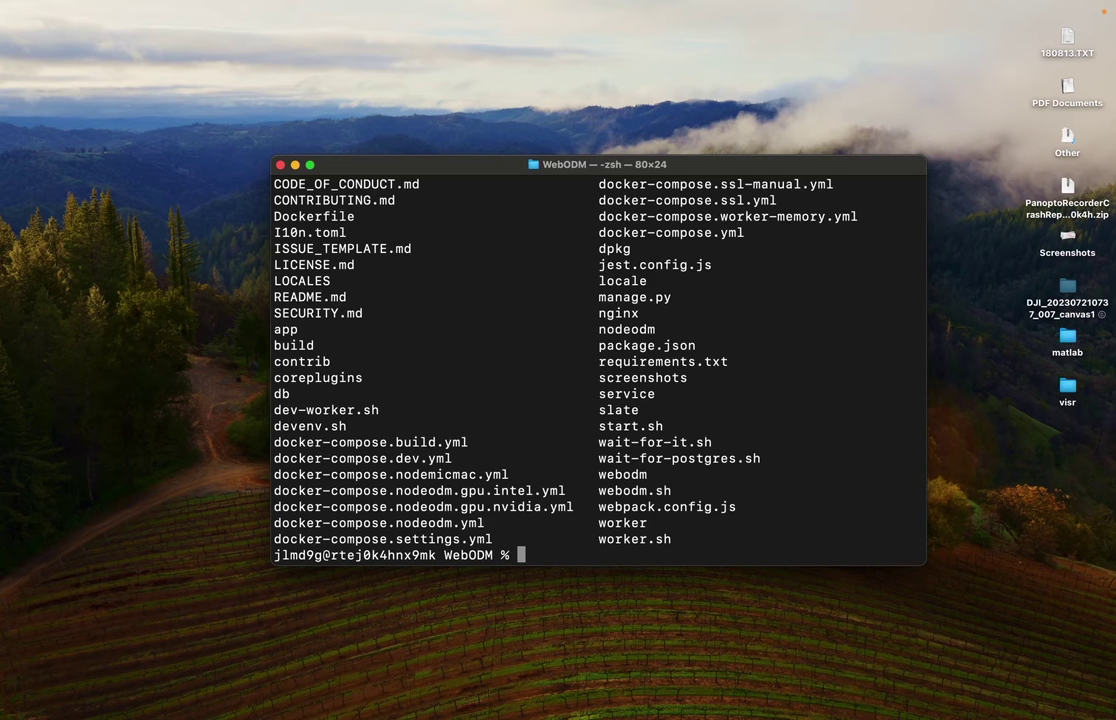
Clear the terminal screen and enter ./webodm.sh start at the prompt.
scroll(535, 324, up, 3)
scroll(535, 324, down, 3)
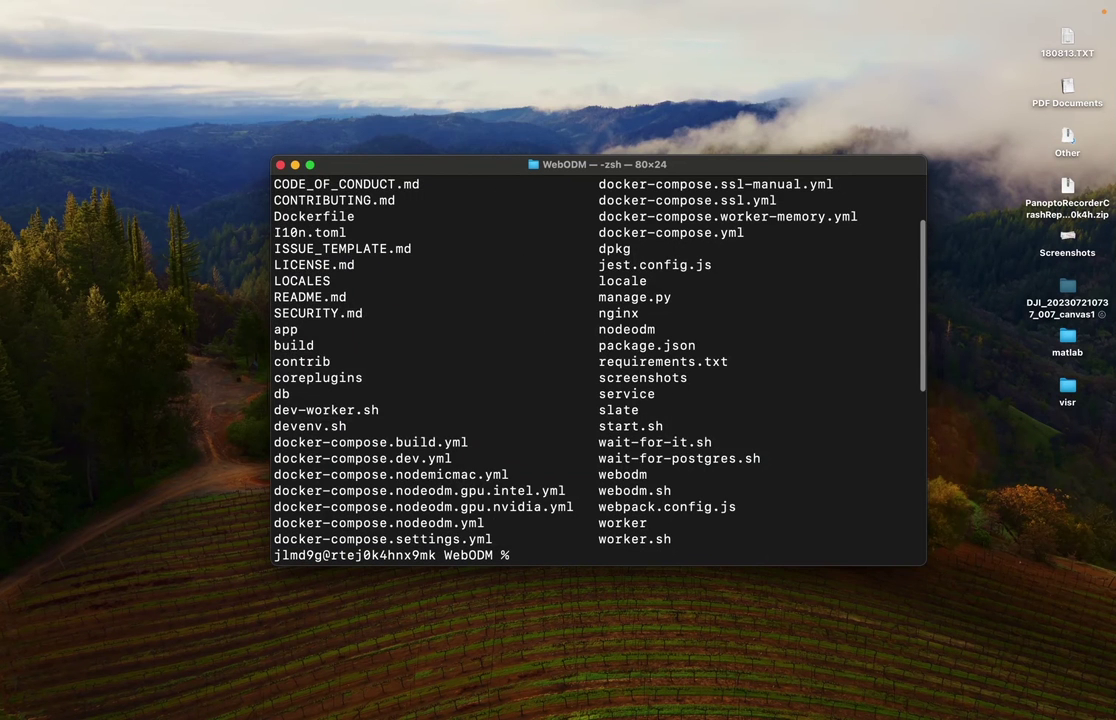
key(ctrl+l)
text(./webodm.sh start)
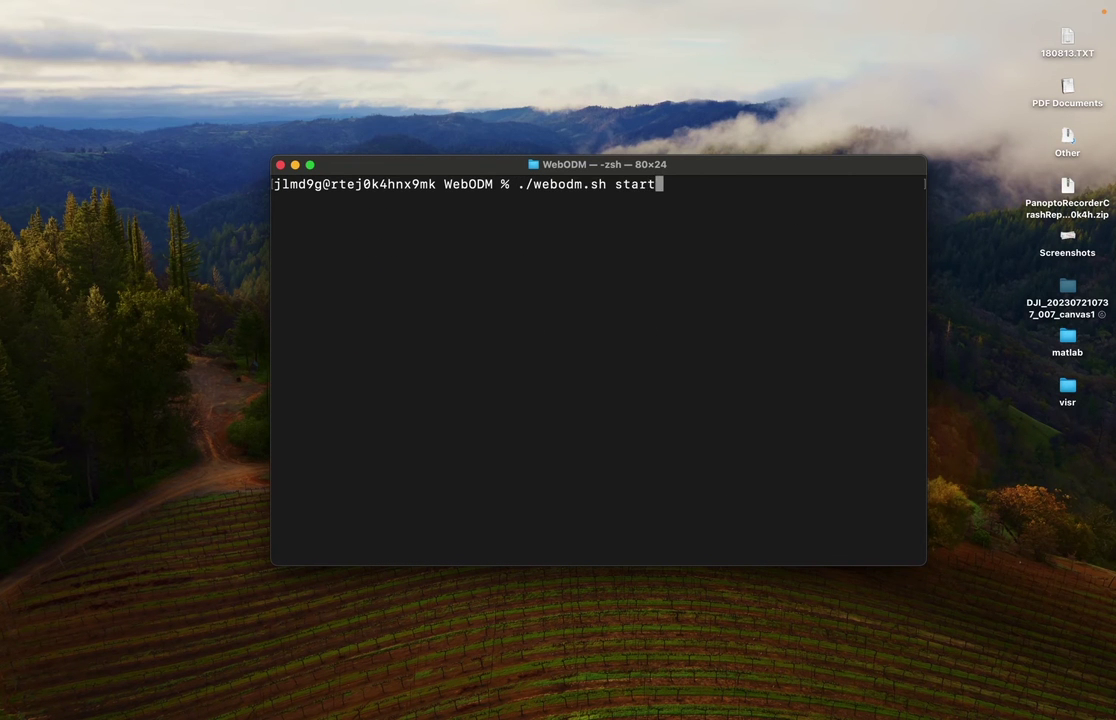
Start WebODM, select its localhost:8000 address in the log, and bring up Chrome's Dock menu.
key(Return)
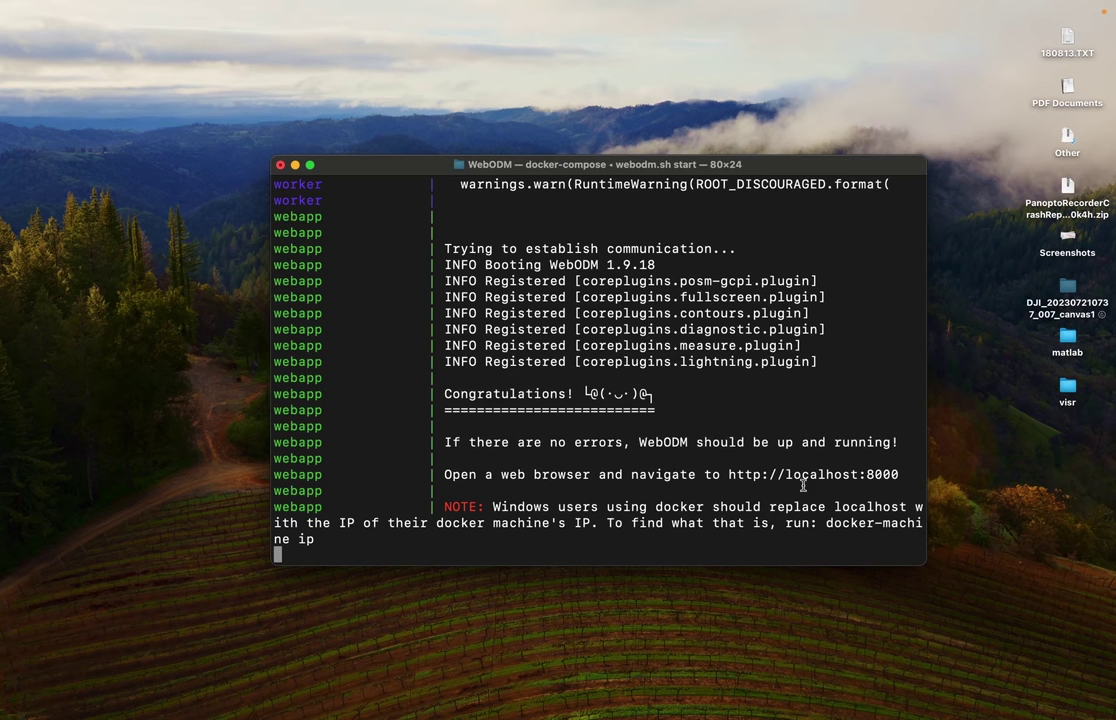
drag(899, 474, 729, 473)
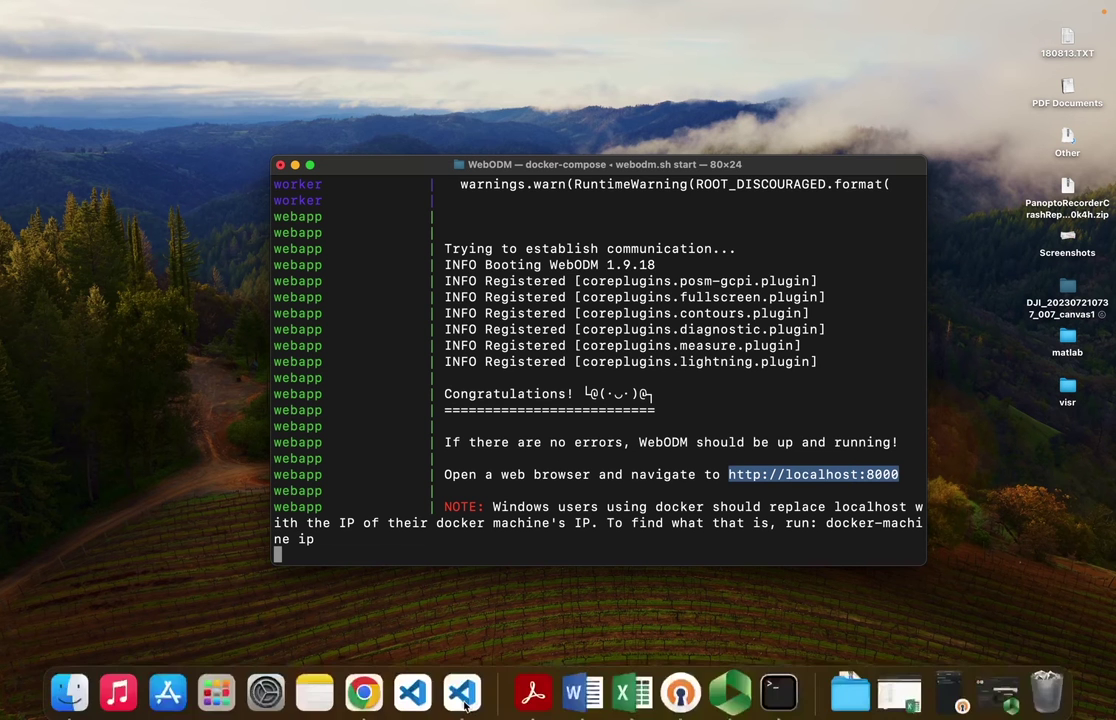
right_click(364, 685)
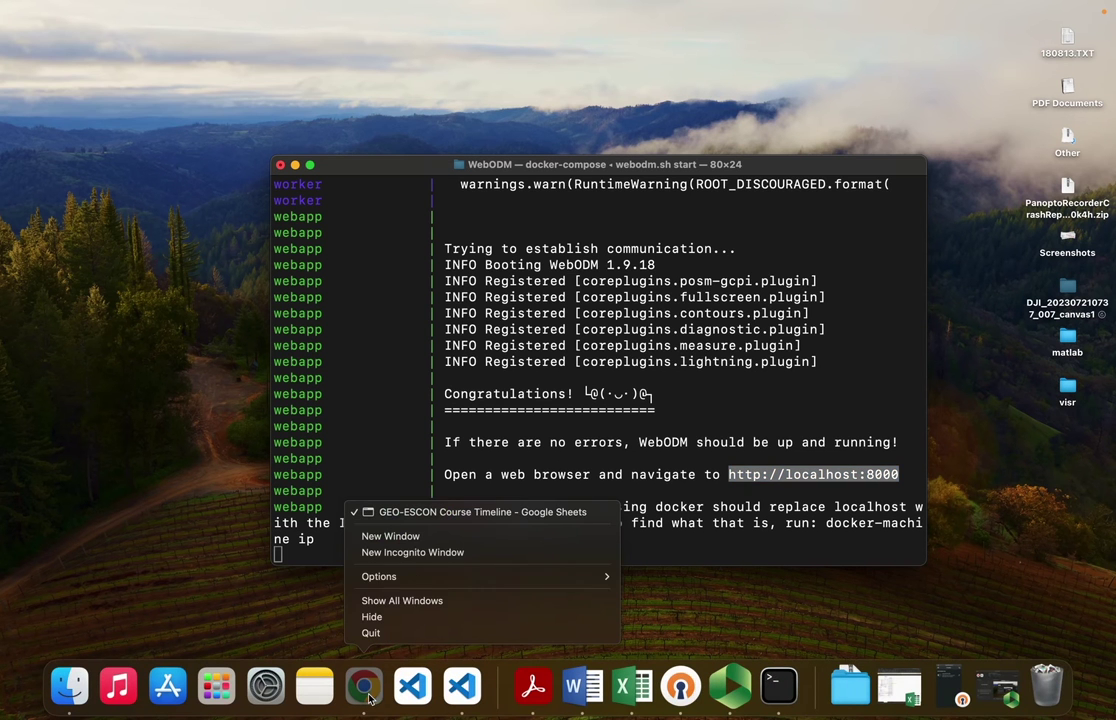
Open a new Chrome window and sign in to WebODM at localhost:8000.
click(425, 537)
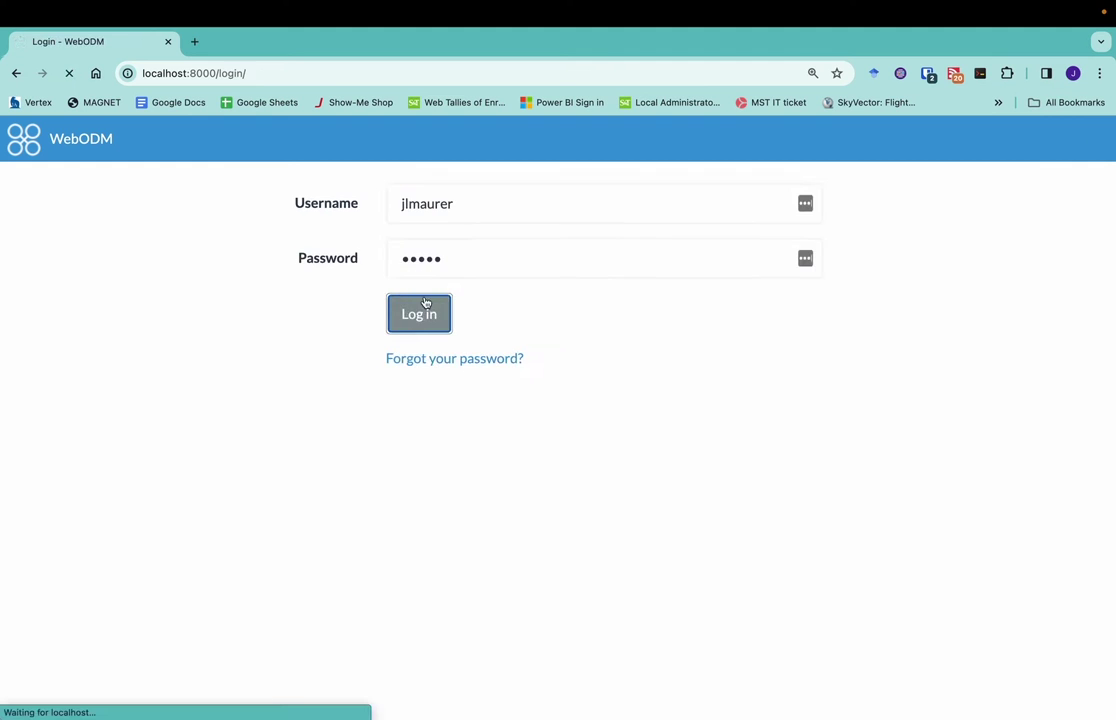
click(426, 304)
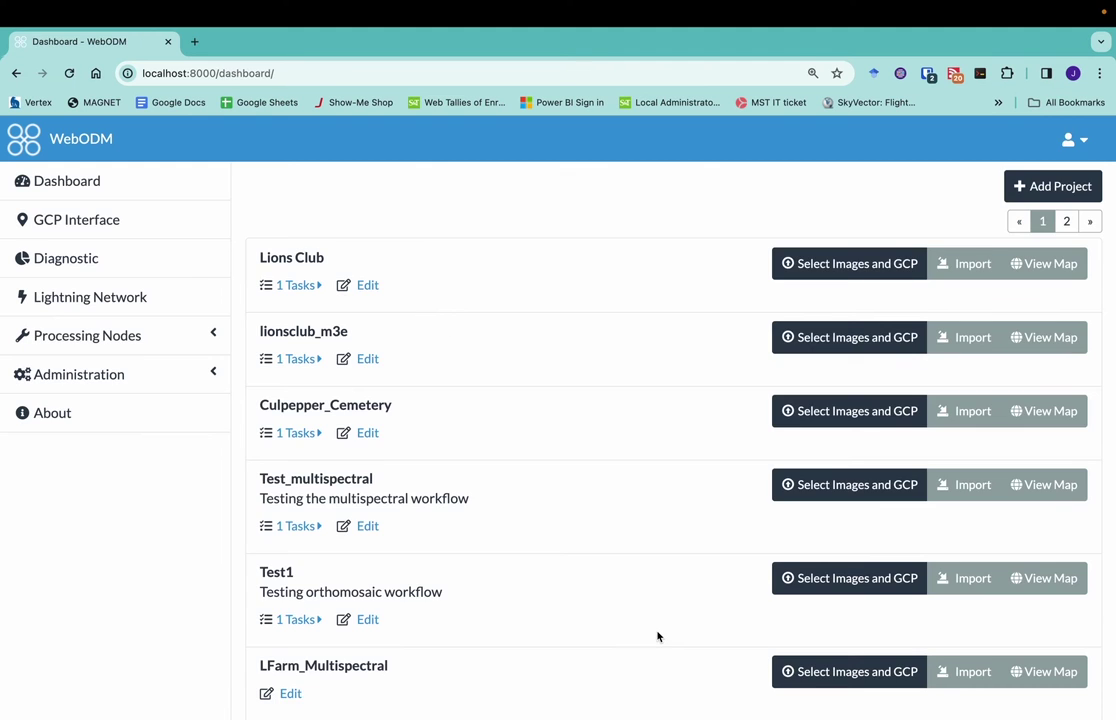
scroll(468, 580, down, 5)
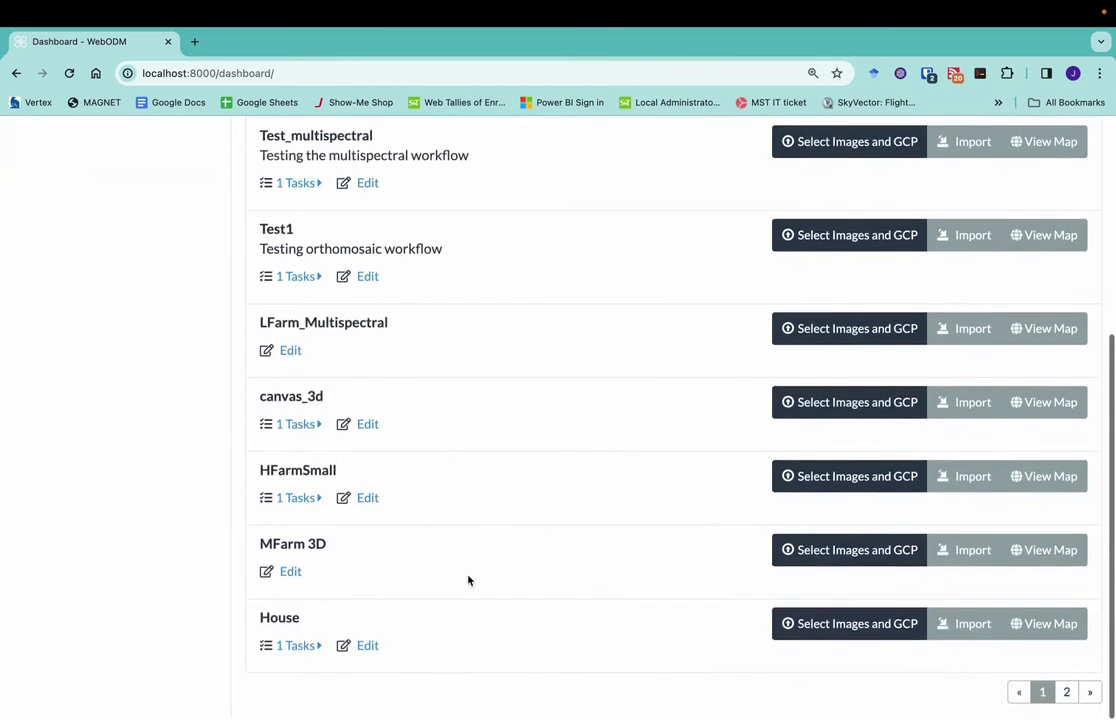
scroll(468, 580, up, 5)
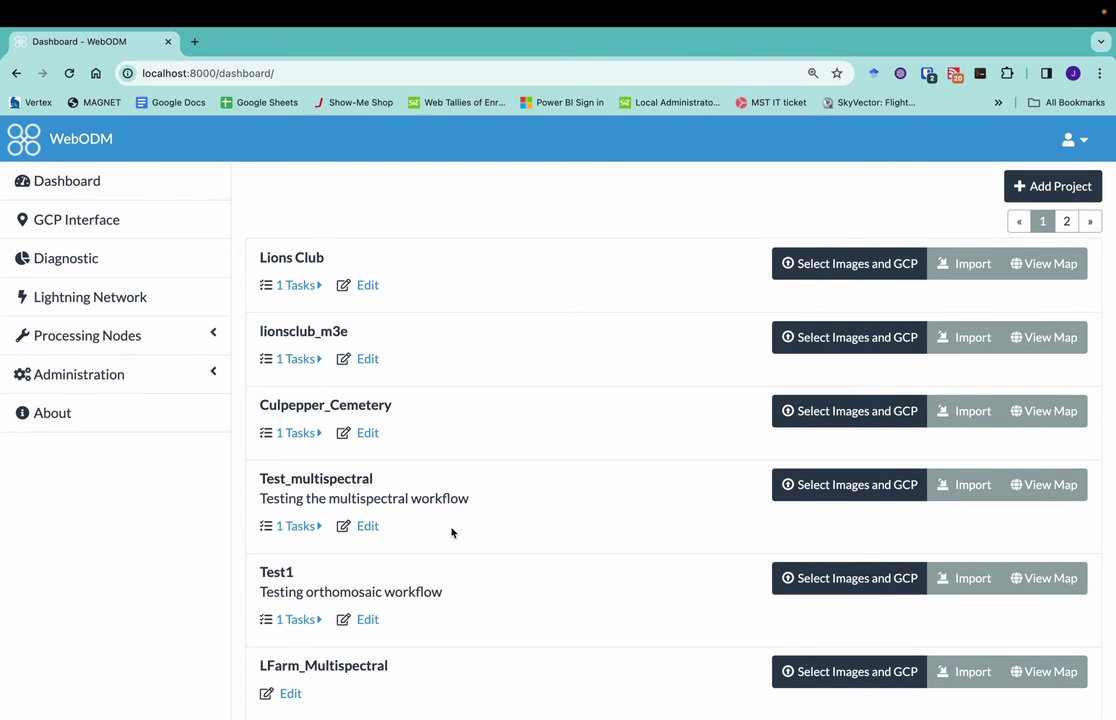
scroll(390, 423, down, 5)
scroll(391, 423, up, 5)
Create a new project named 'First Project'.
click(1036, 187)
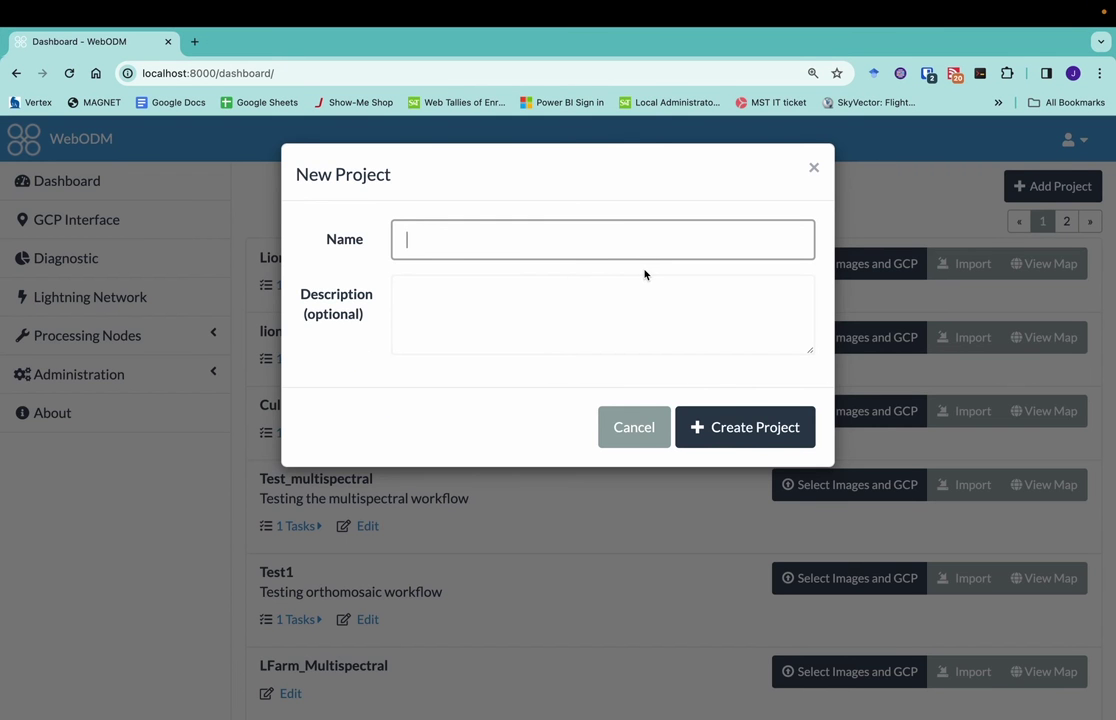
text(First Project)
key(Return)
Load the 46 LionsClub_tree images into First Project, keeping node-odm-1 as the processing node.
click(858, 268)
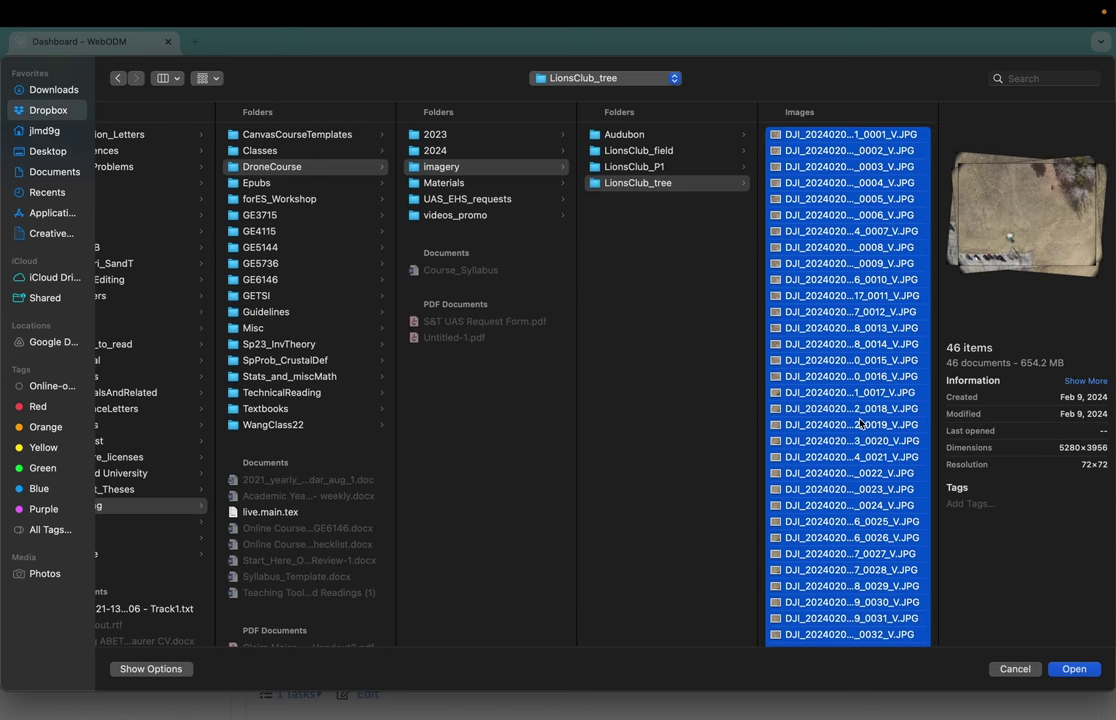
click(1078, 668)
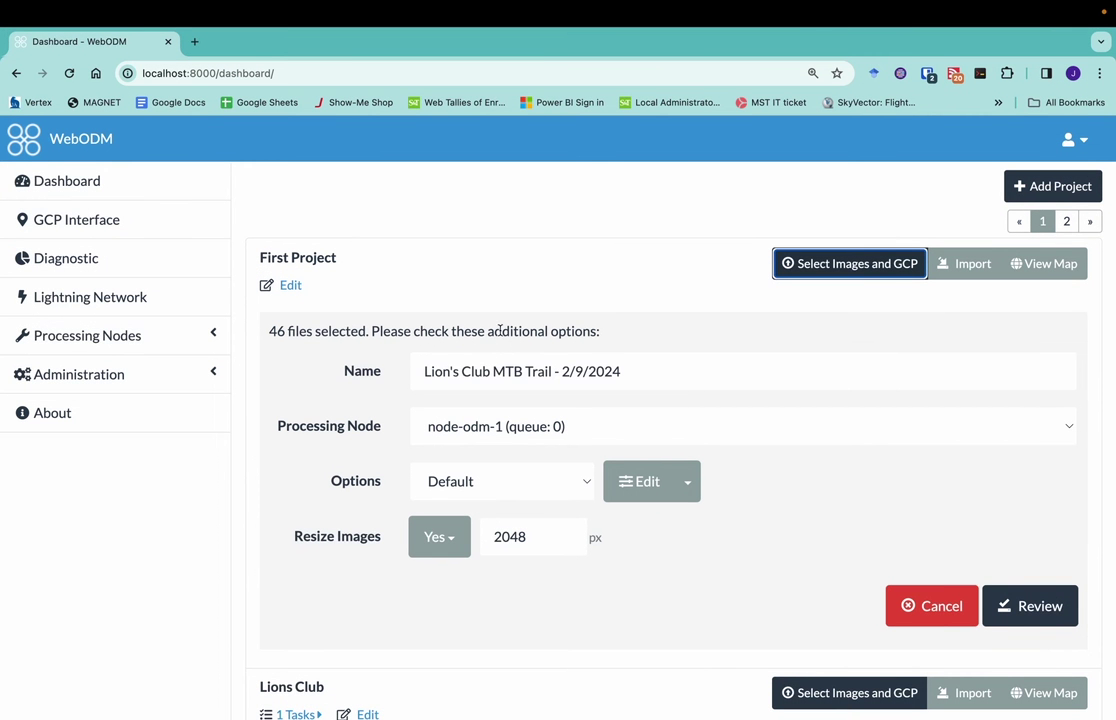
click(565, 432)
click(565, 432)
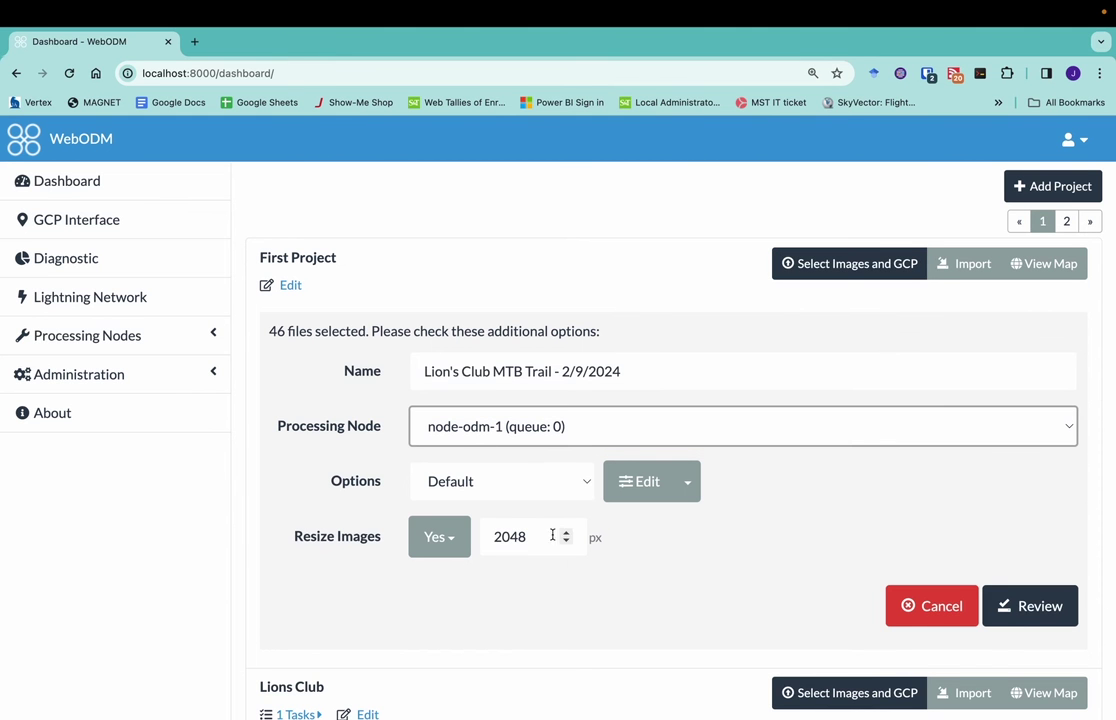
Browse the processing option presets, leaving Default selected.
click(586, 488)
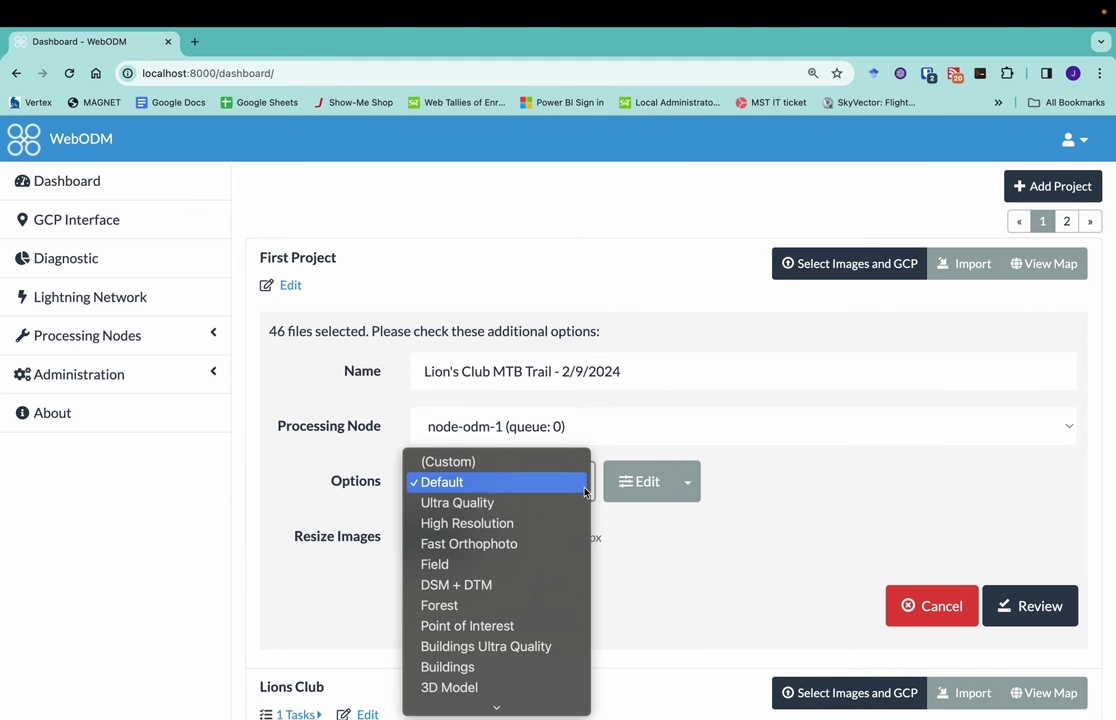
click(628, 573)
click(590, 490)
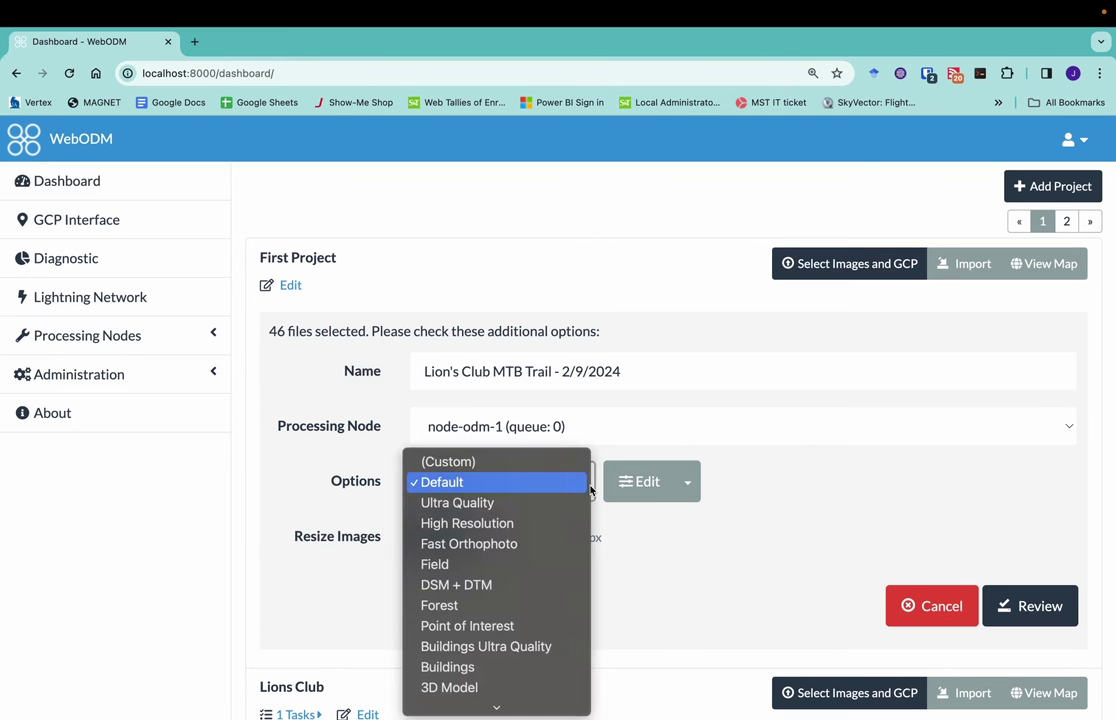
click(655, 573)
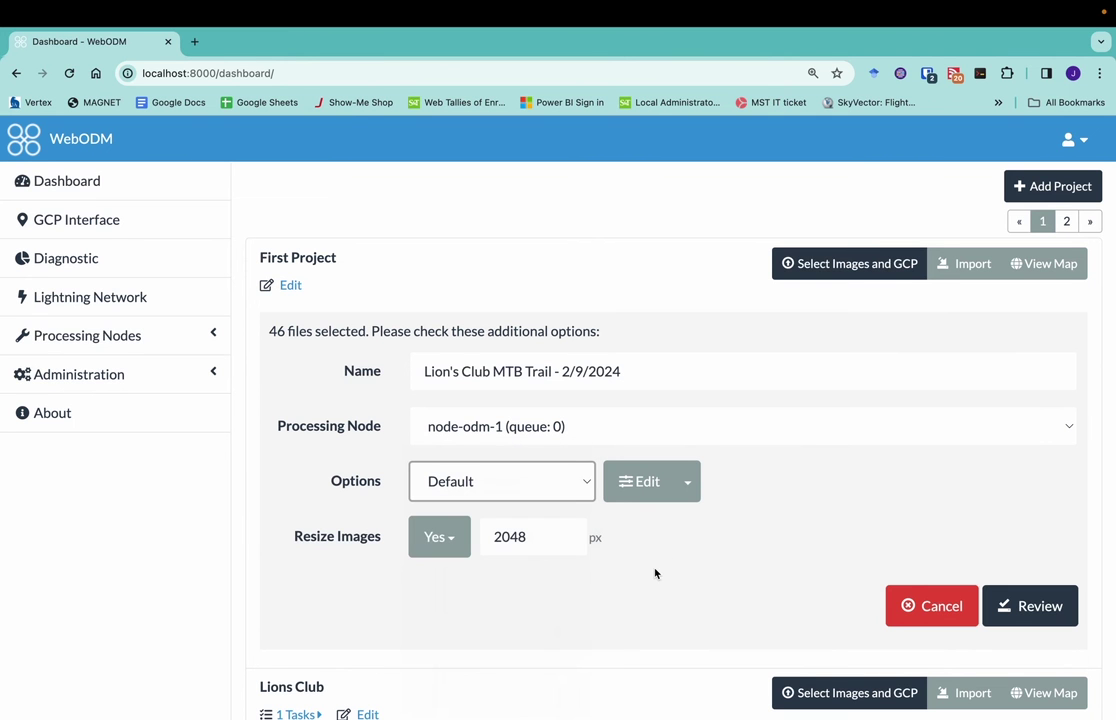
click(588, 472)
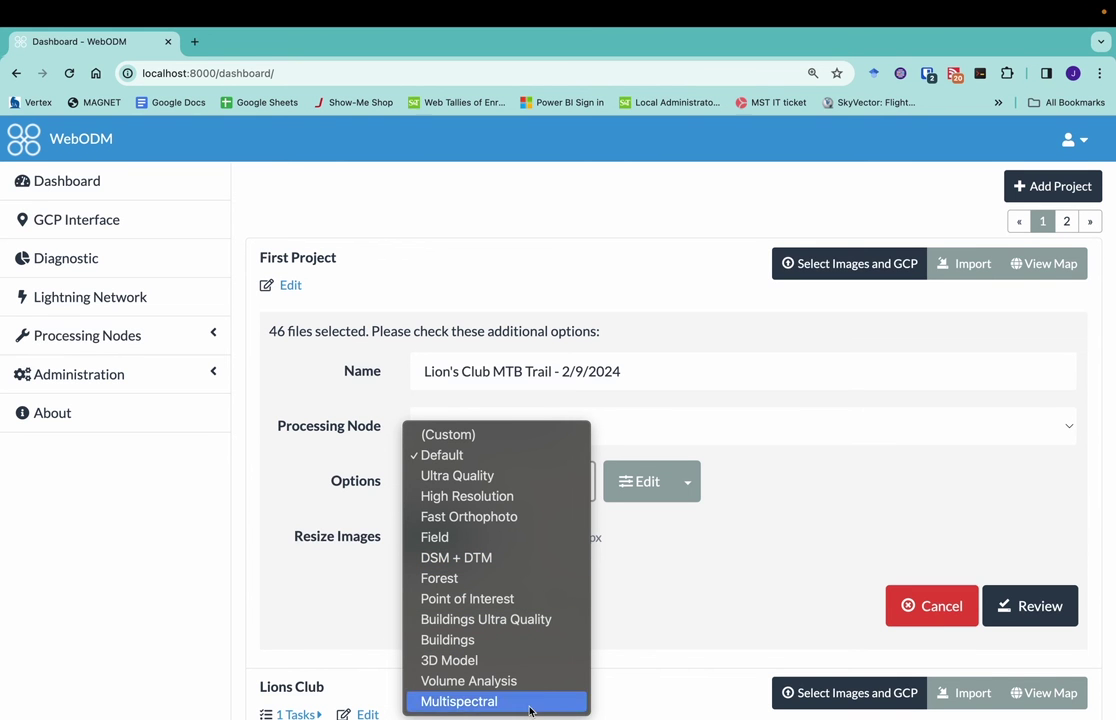
click(632, 594)
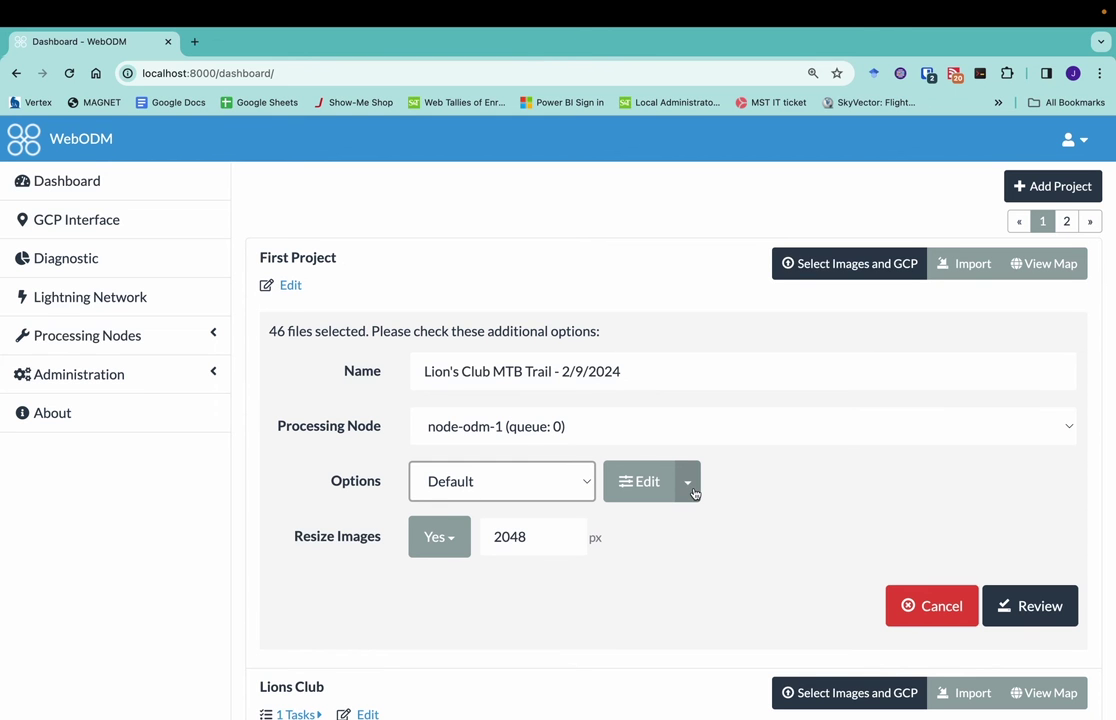
Inspect the Default preset's detailed task options, closing them without saving.
click(535, 481)
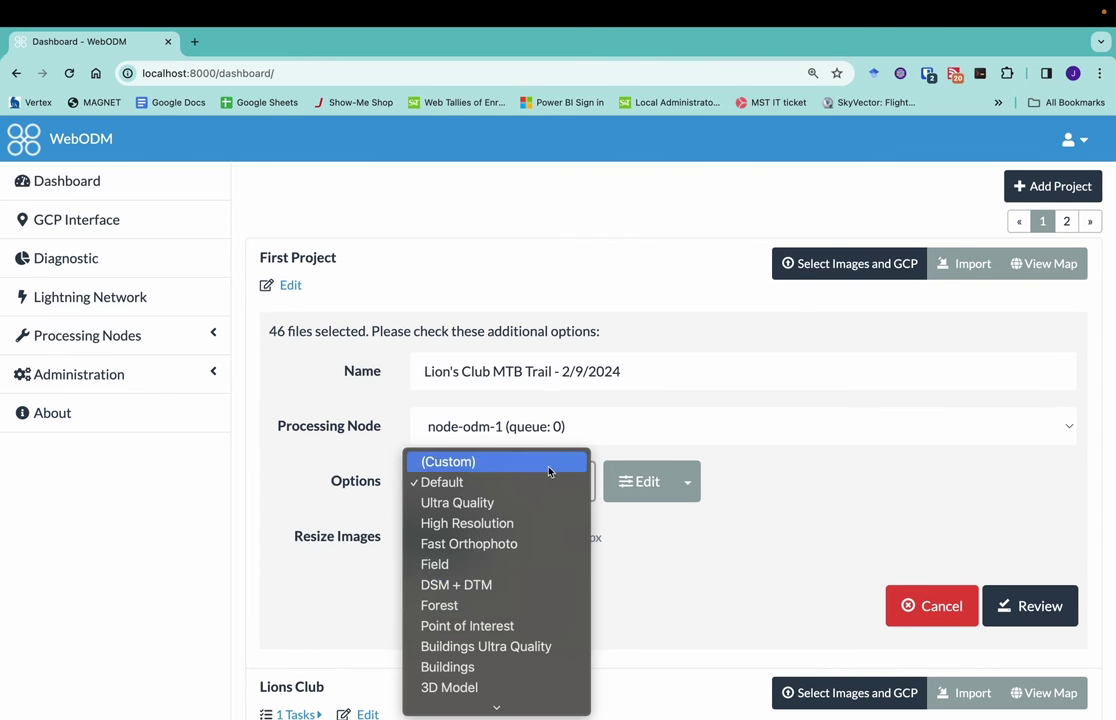
click(640, 570)
click(687, 481)
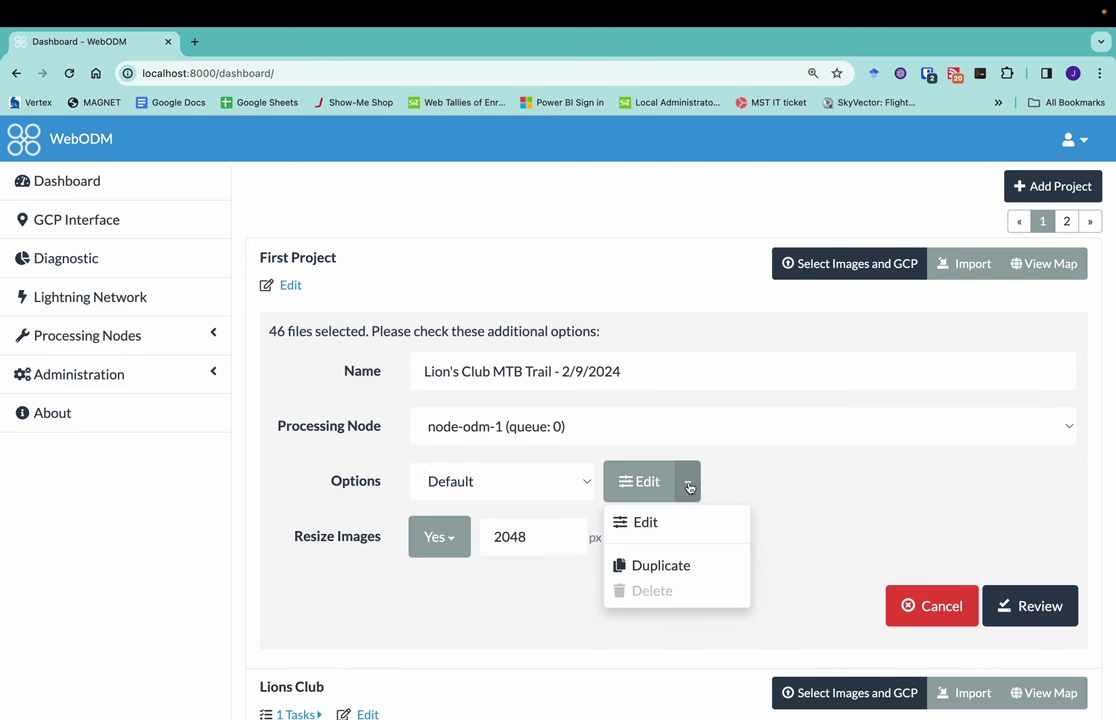
click(650, 522)
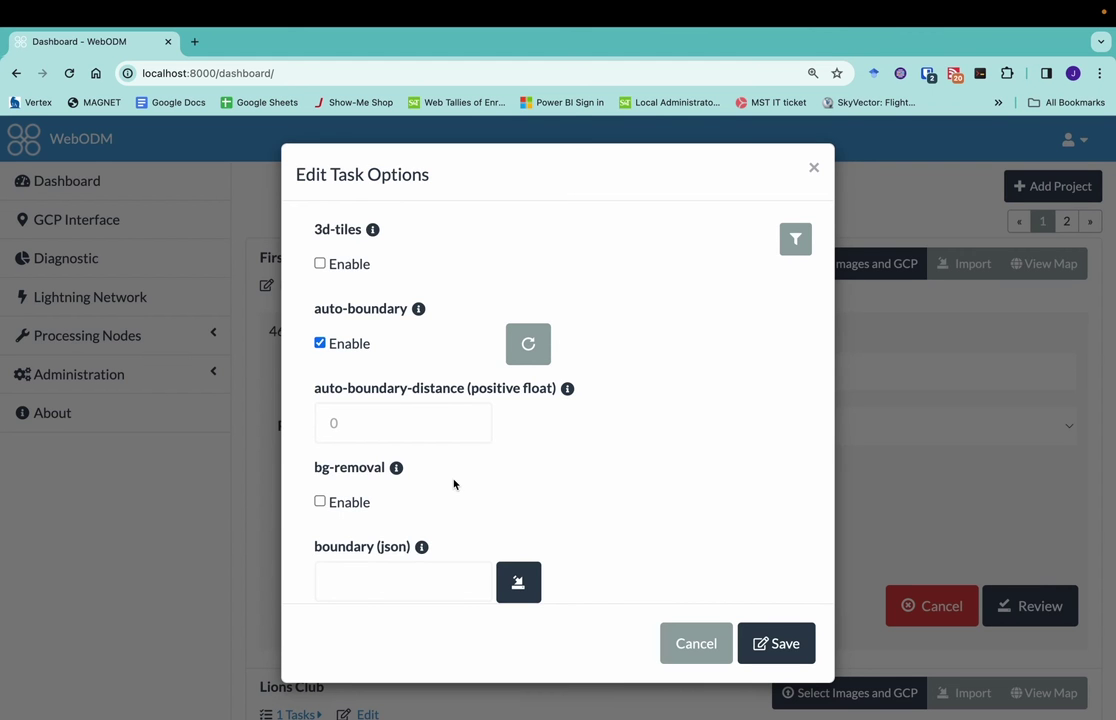
scroll(514, 485, down, 8)
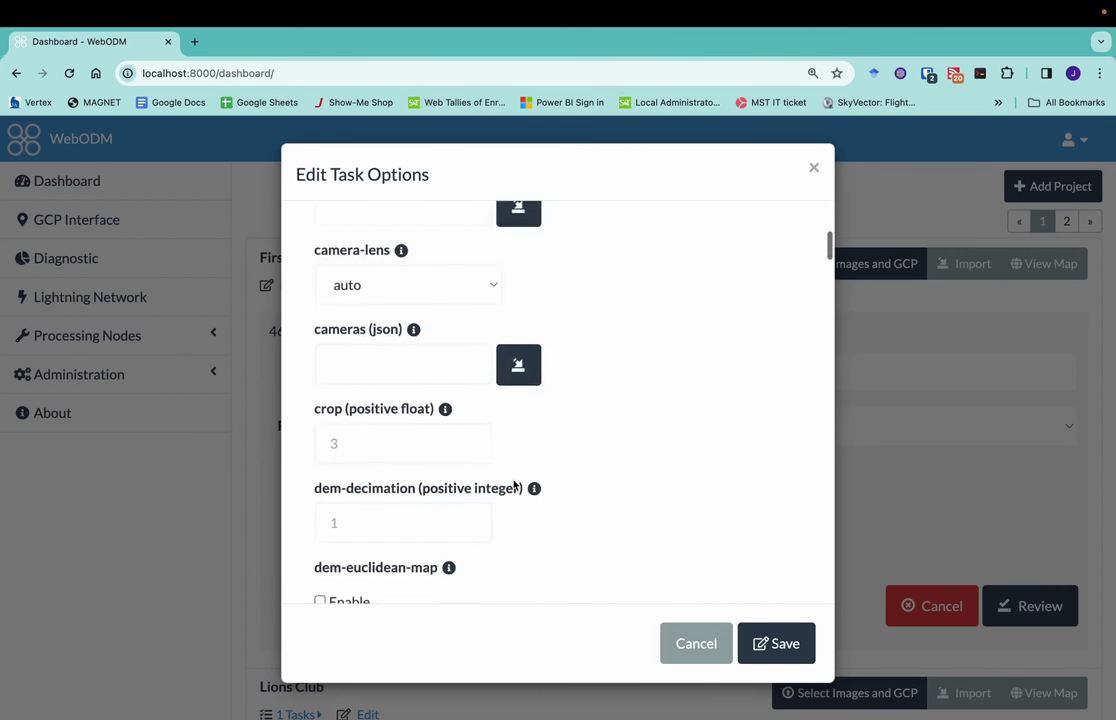
scroll(514, 485, down, 20)
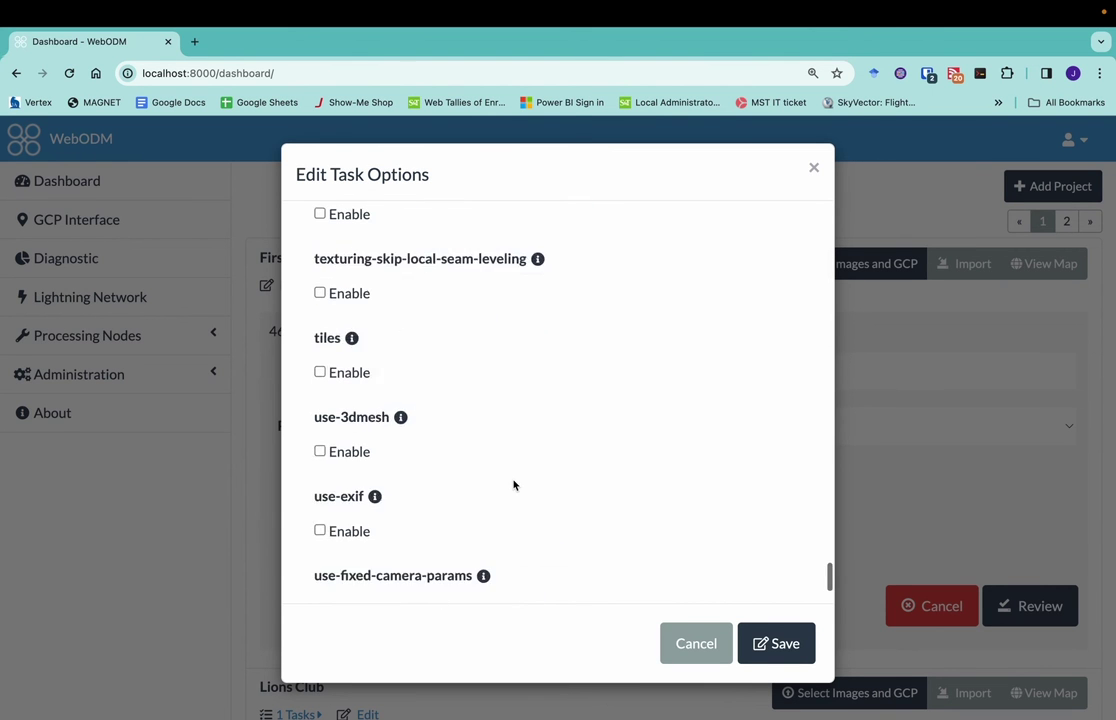
click(682, 636)
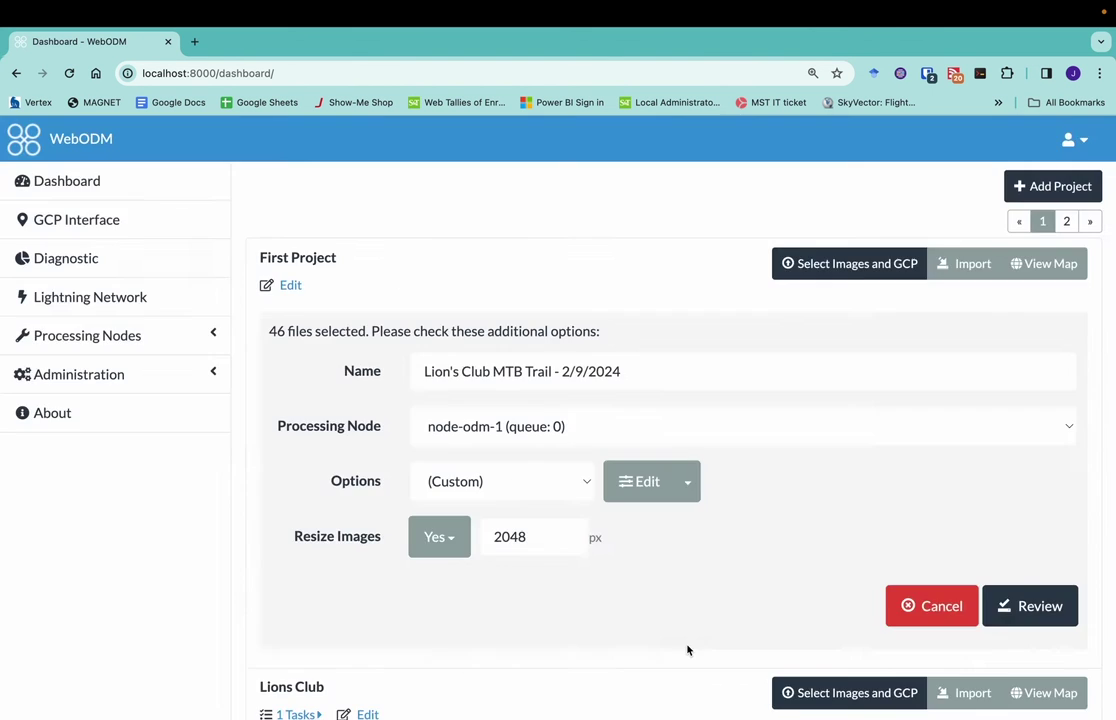
Recheck the Default options, with resize at 2048 px, and apply the Default preset.
click(523, 496)
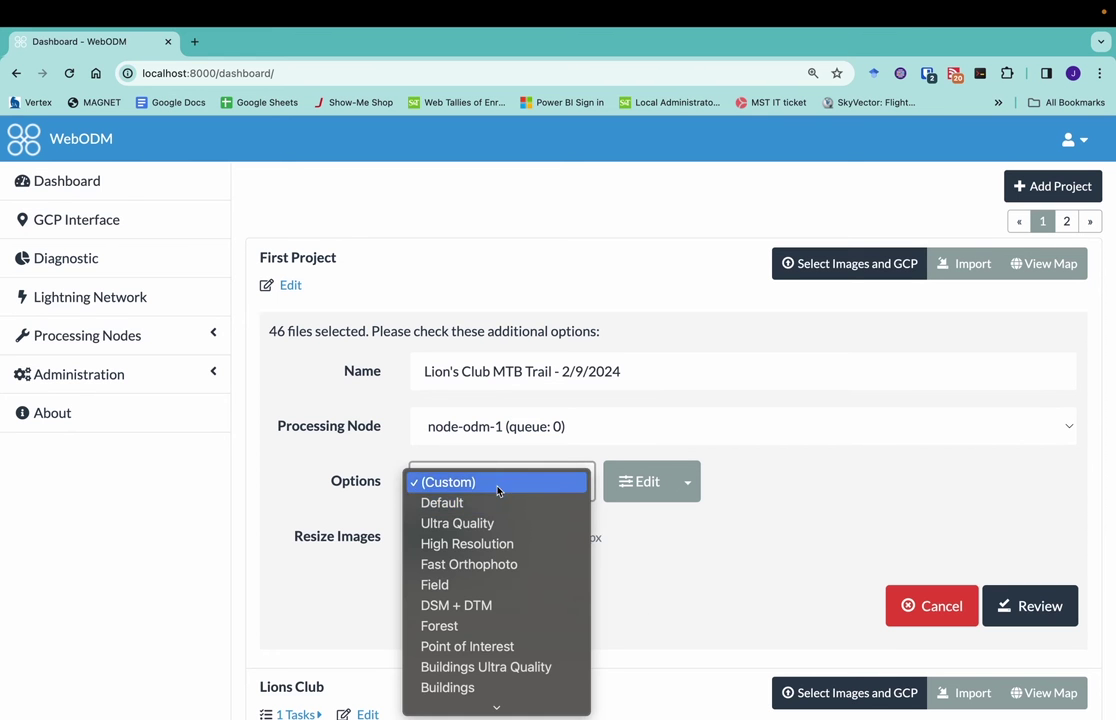
click(497, 502)
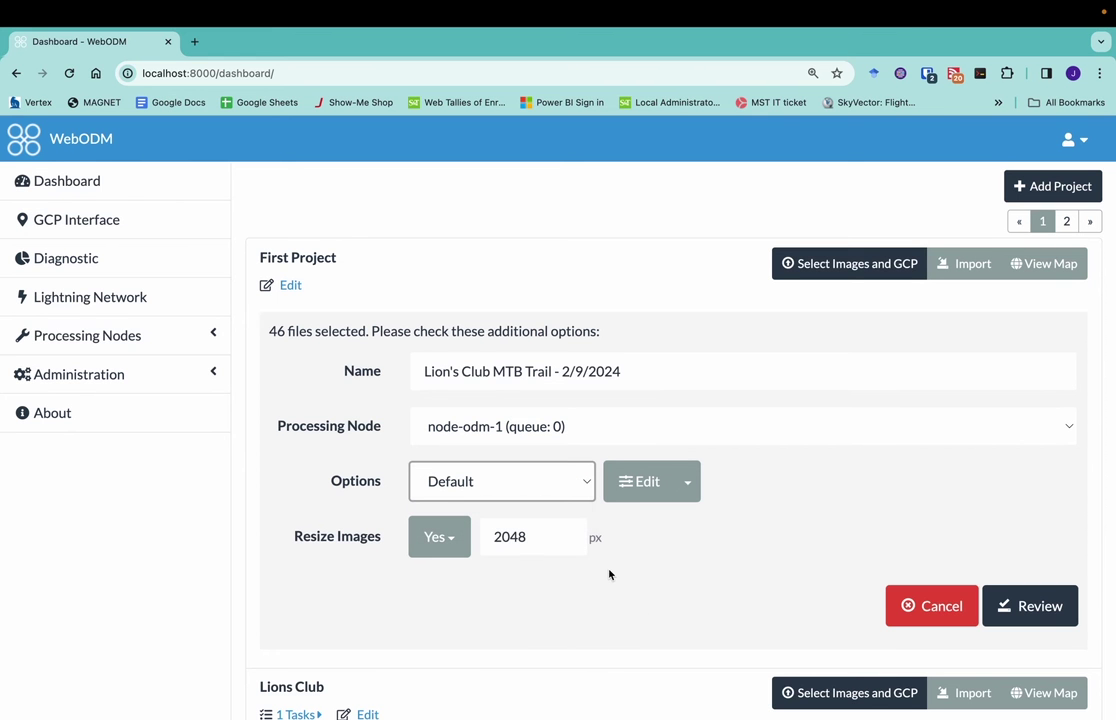
click(691, 498)
click(677, 518)
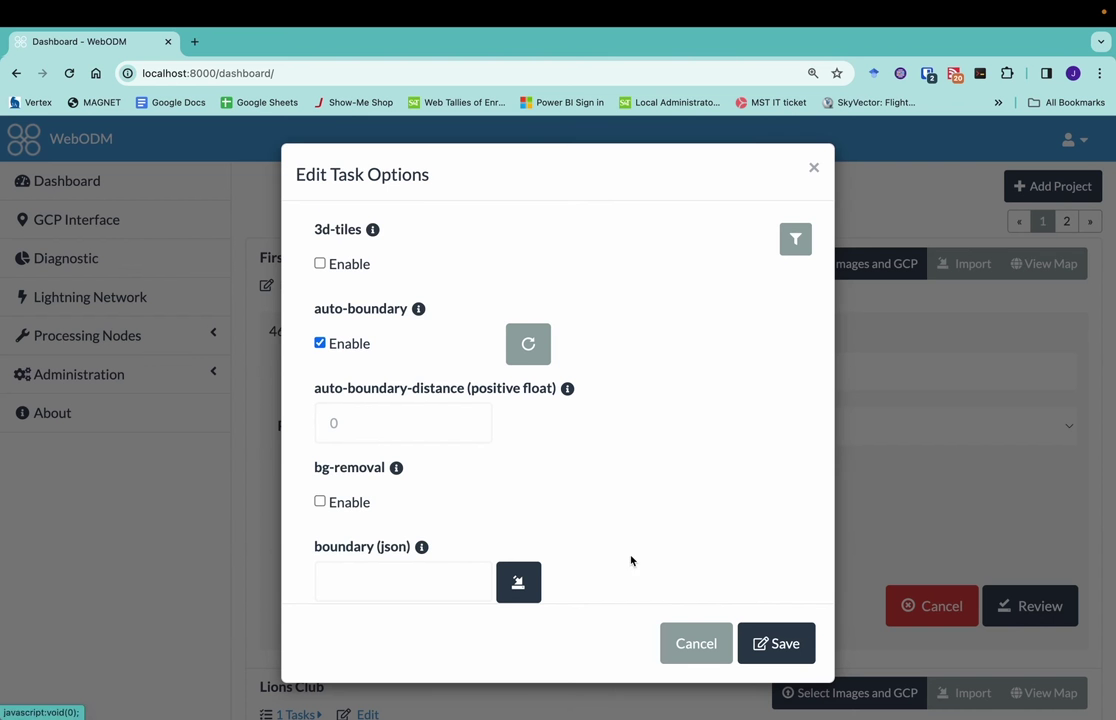
scroll(595, 491, down, 8)
scroll(595, 491, down, 3)
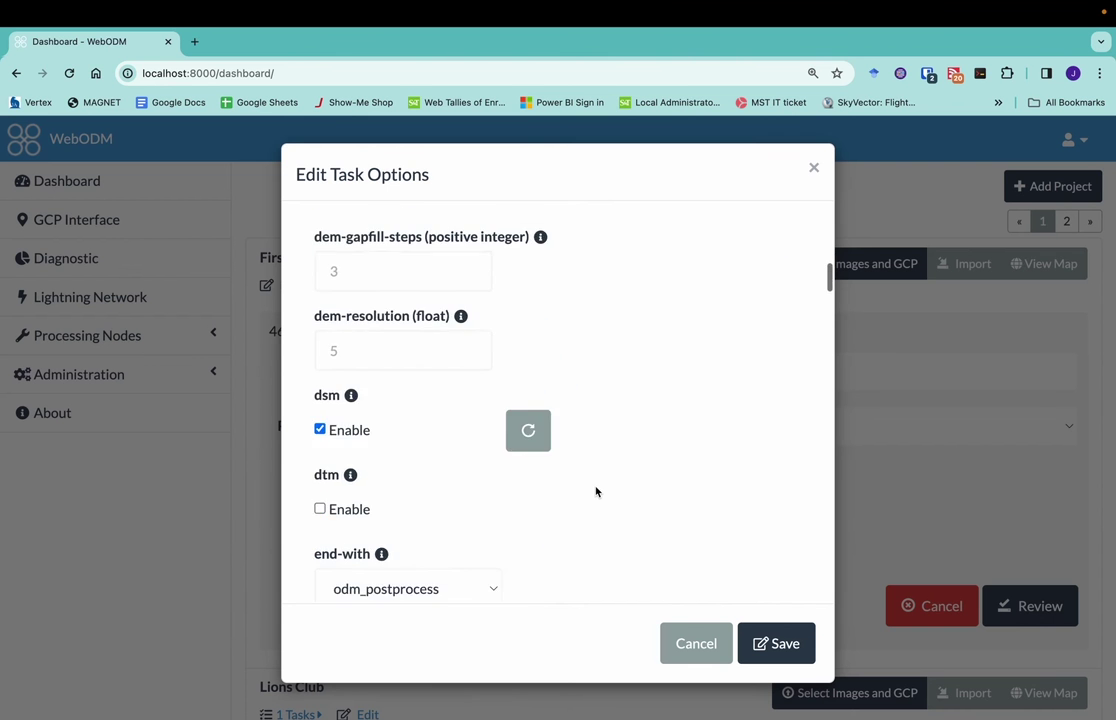
scroll(595, 491, up, 10)
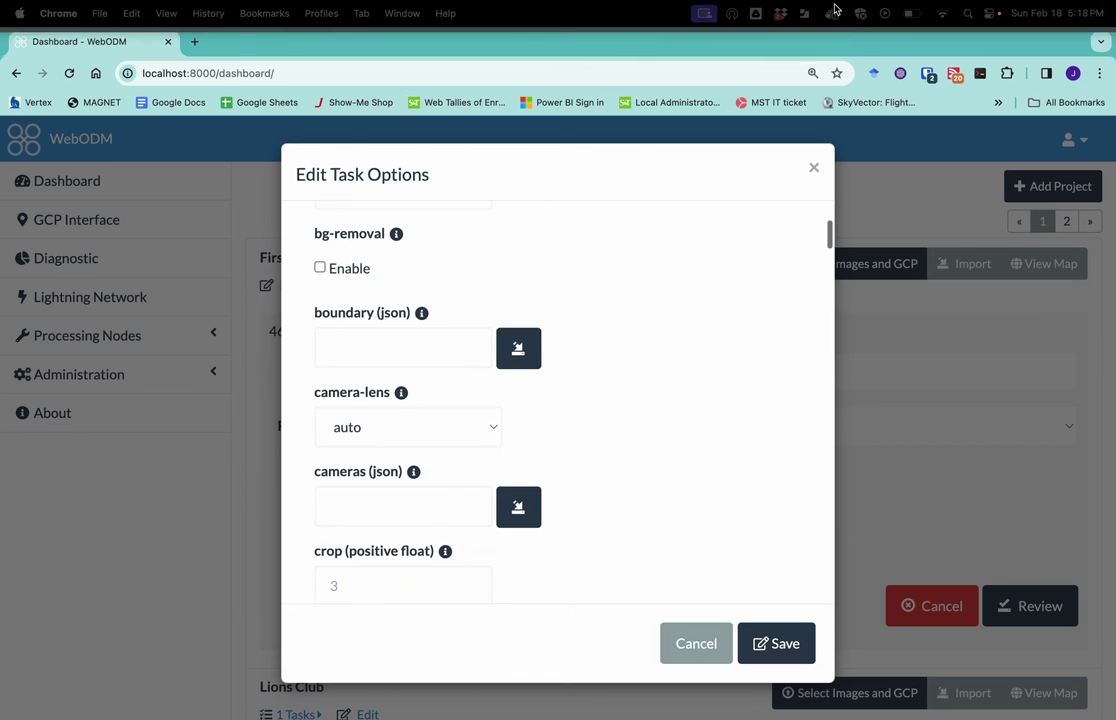
click(814, 167)
click(575, 472)
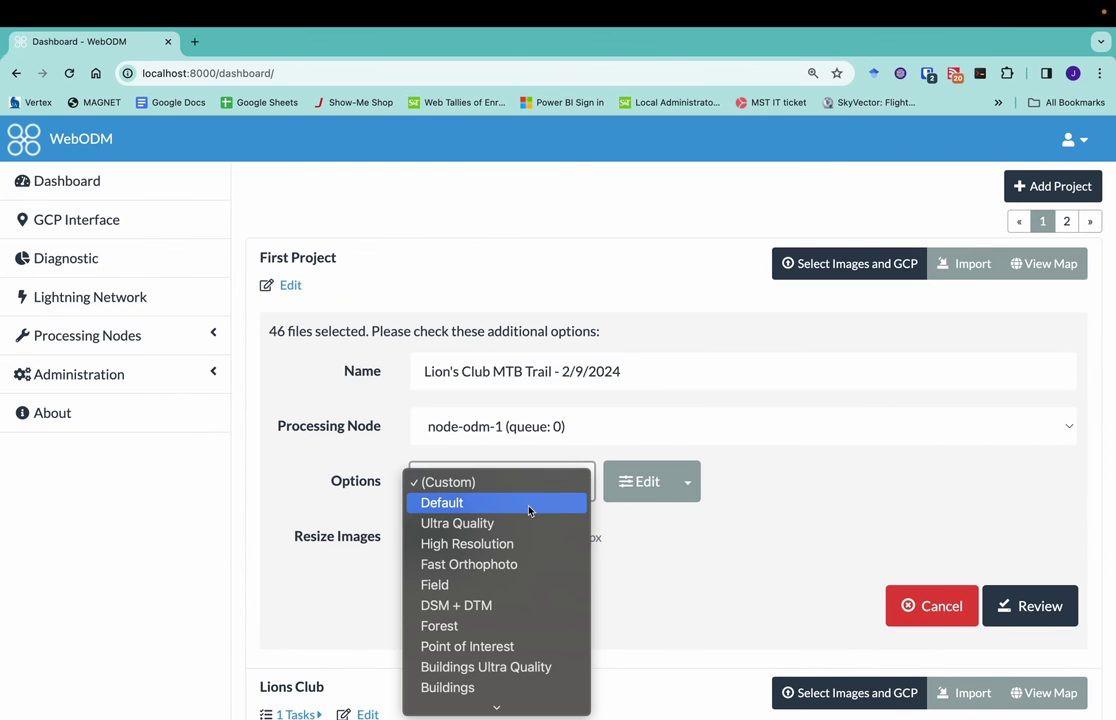
click(470, 501)
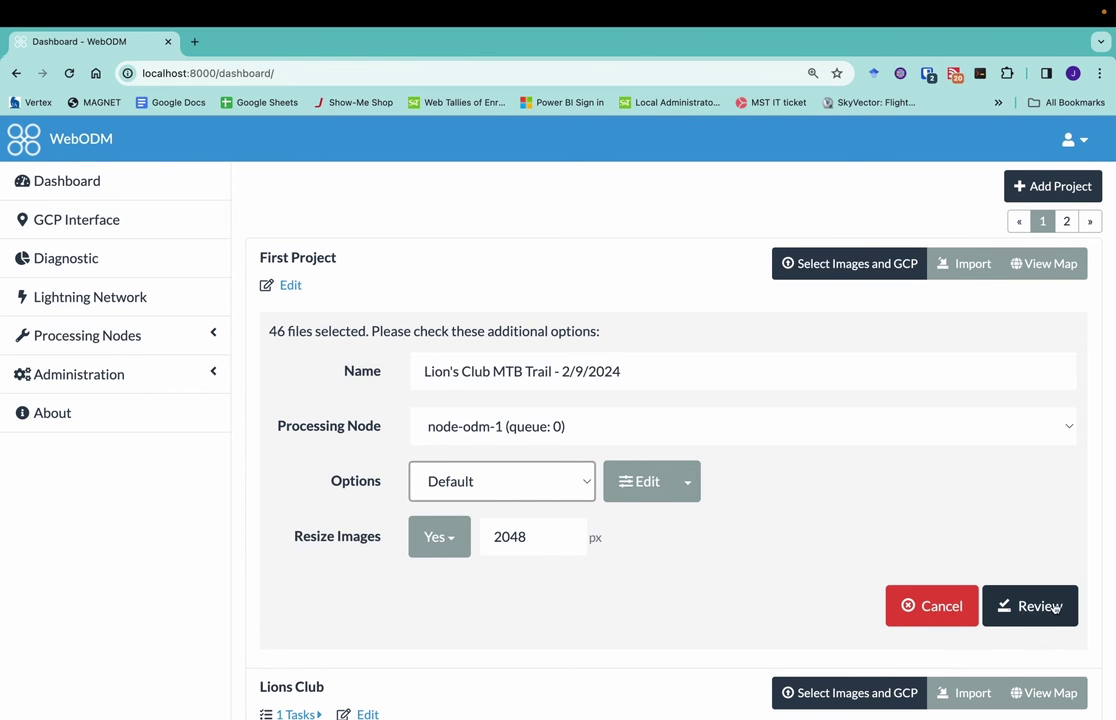
Review the Lion's Club MTB Trail task and start processing its 46 images.
click(1021, 620)
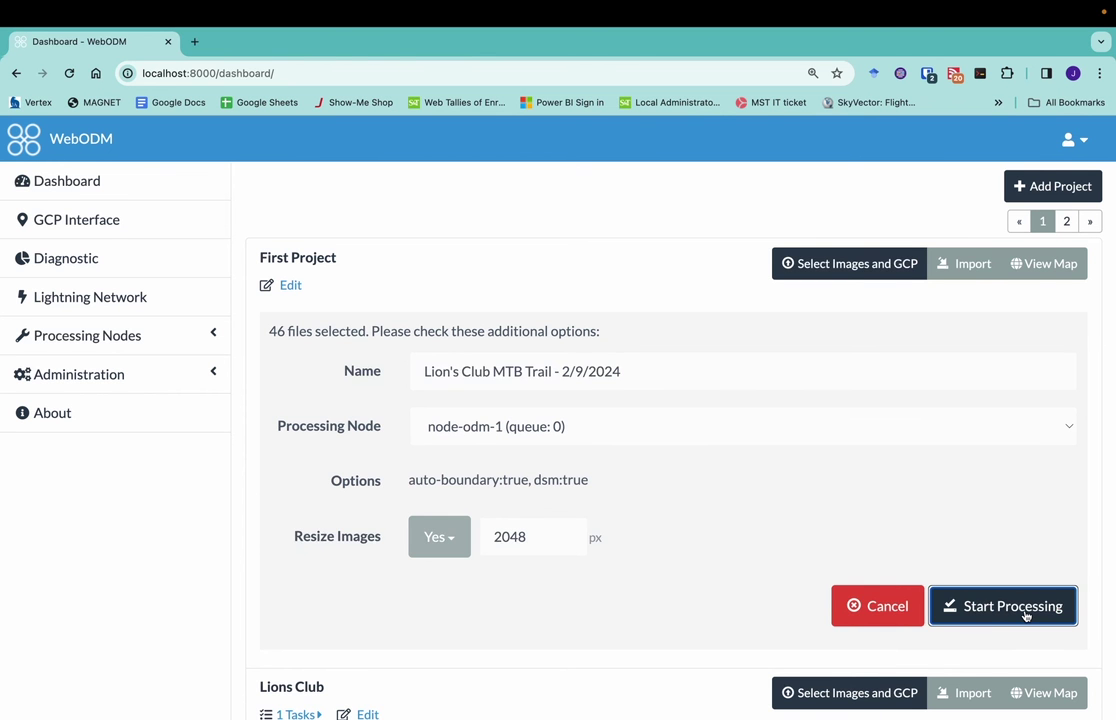
click(1025, 616)
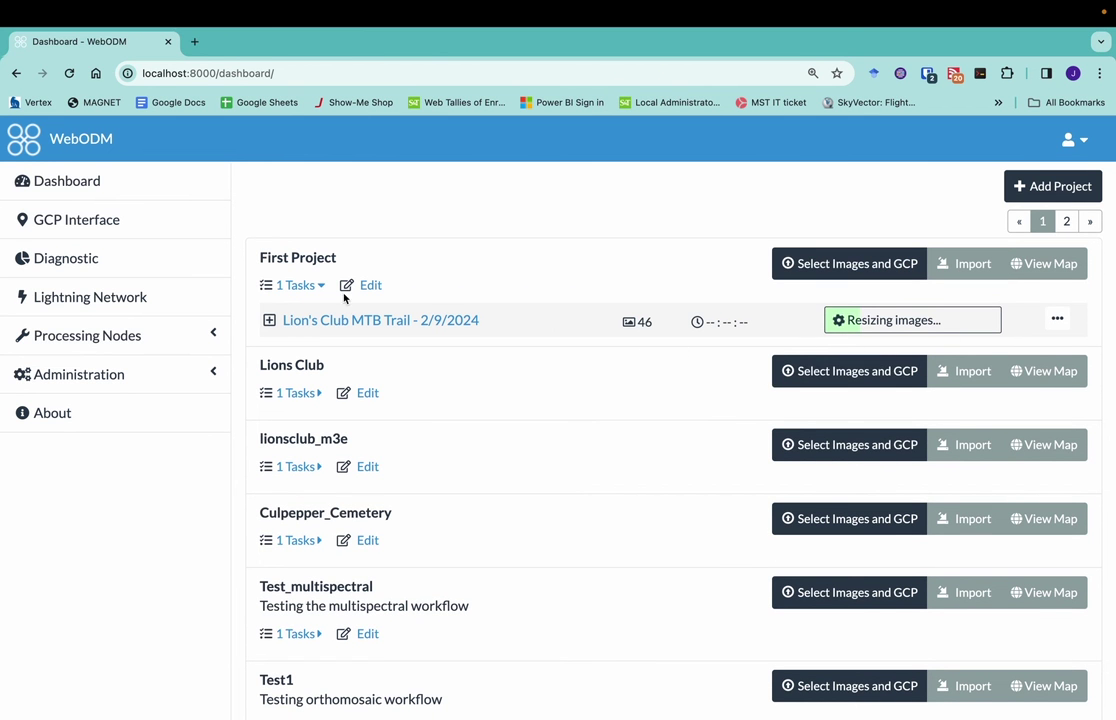
Expand the Lion's Club MTB Trail task, turn Task Output on, and scroll through the live log.
click(270, 321)
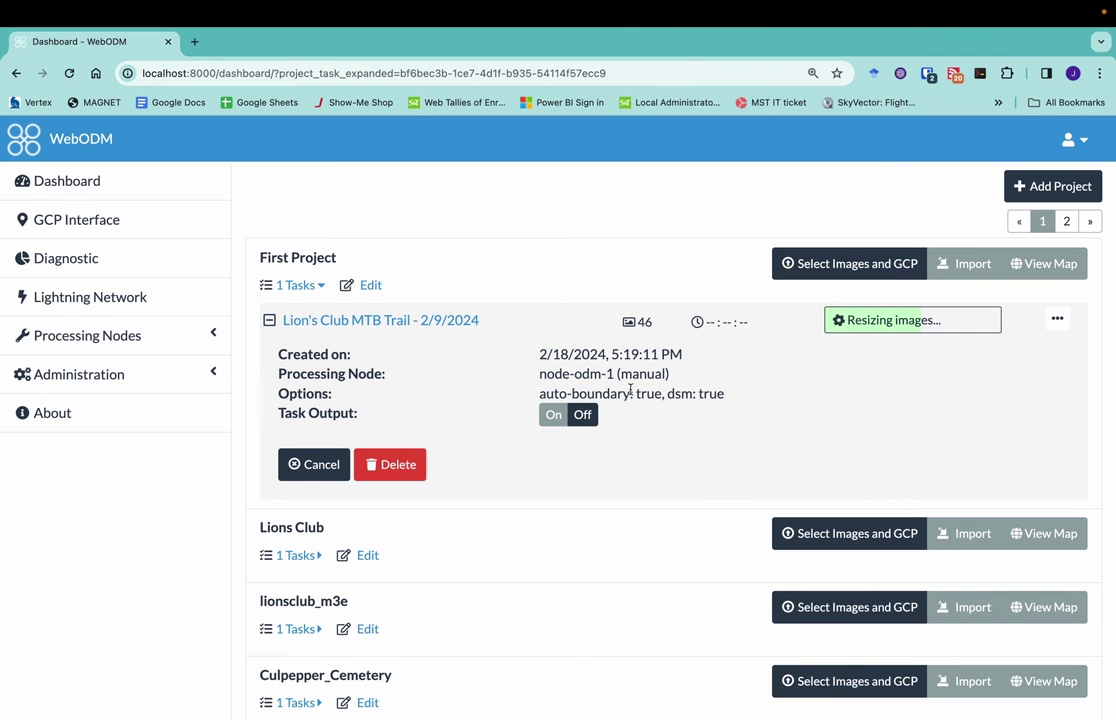
click(556, 415)
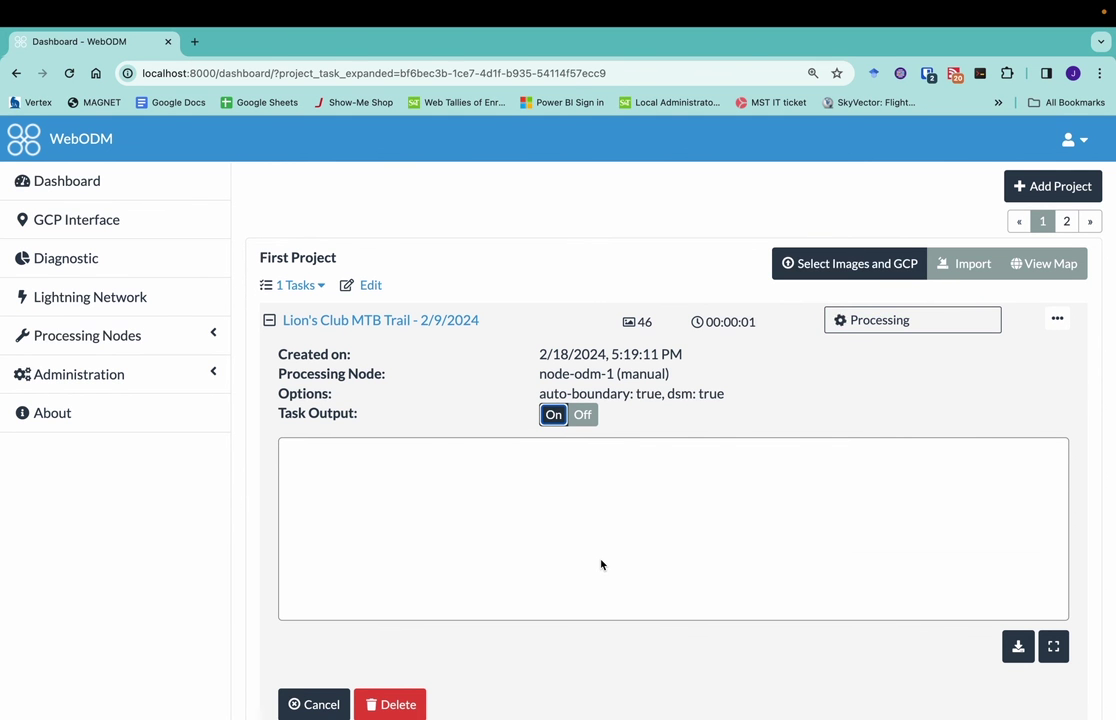
scroll(601, 565, down, 3)
scroll(601, 565, up, 2)
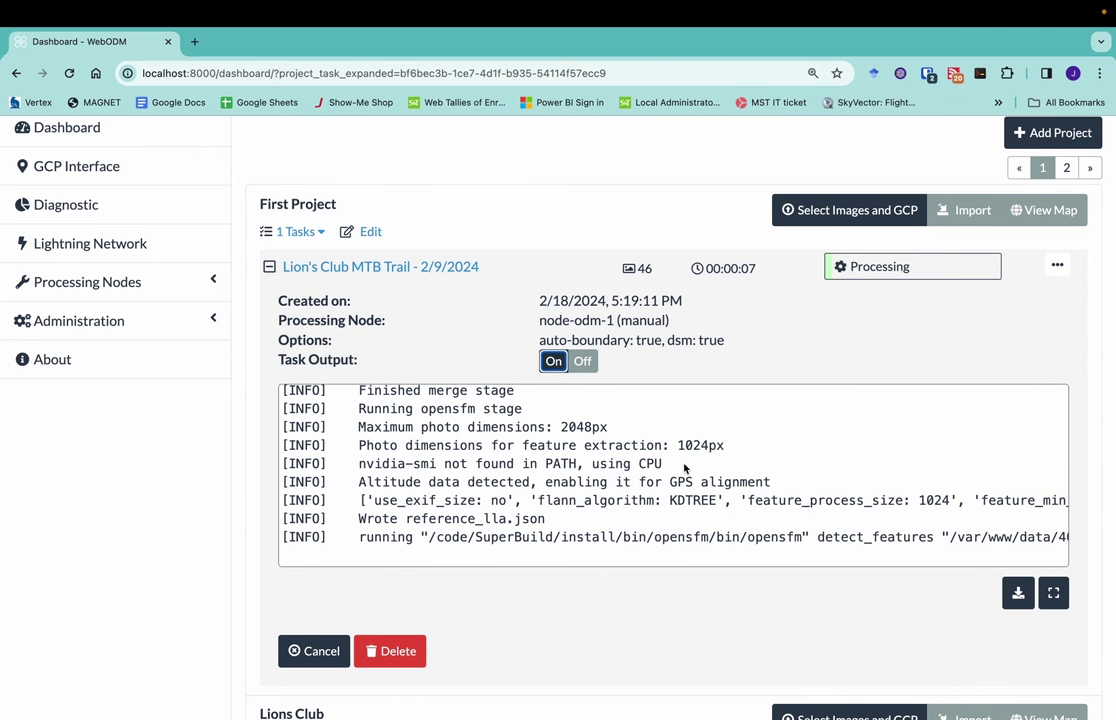
scroll(577, 493, up, 4)
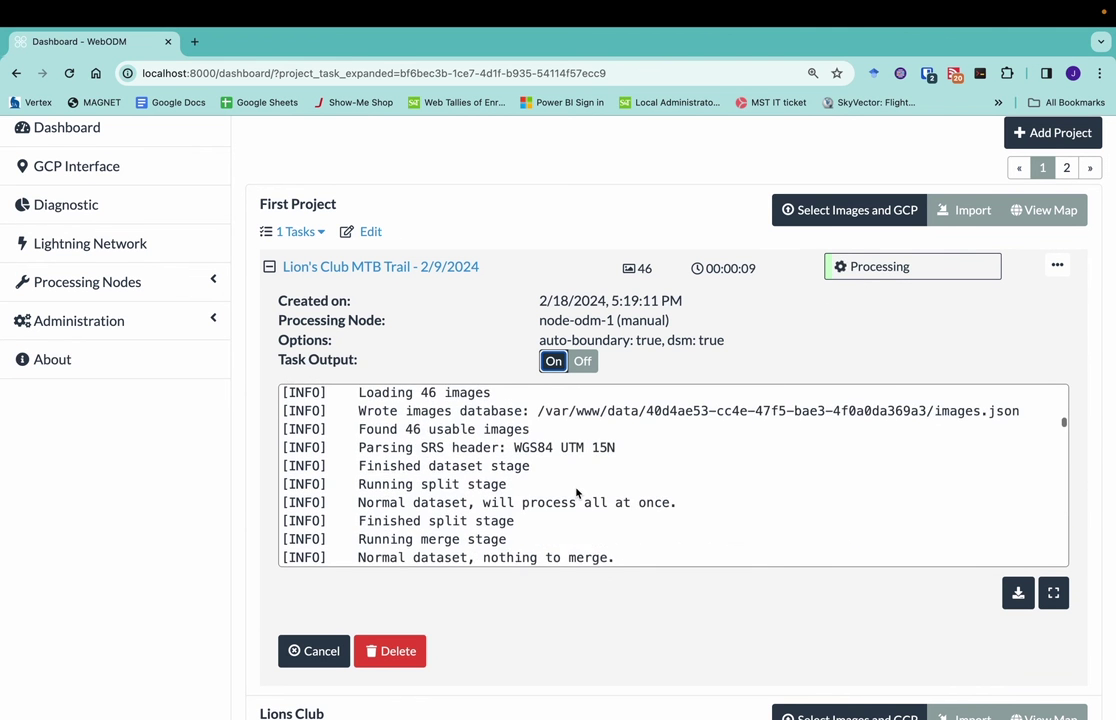
scroll(577, 493, up, 8)
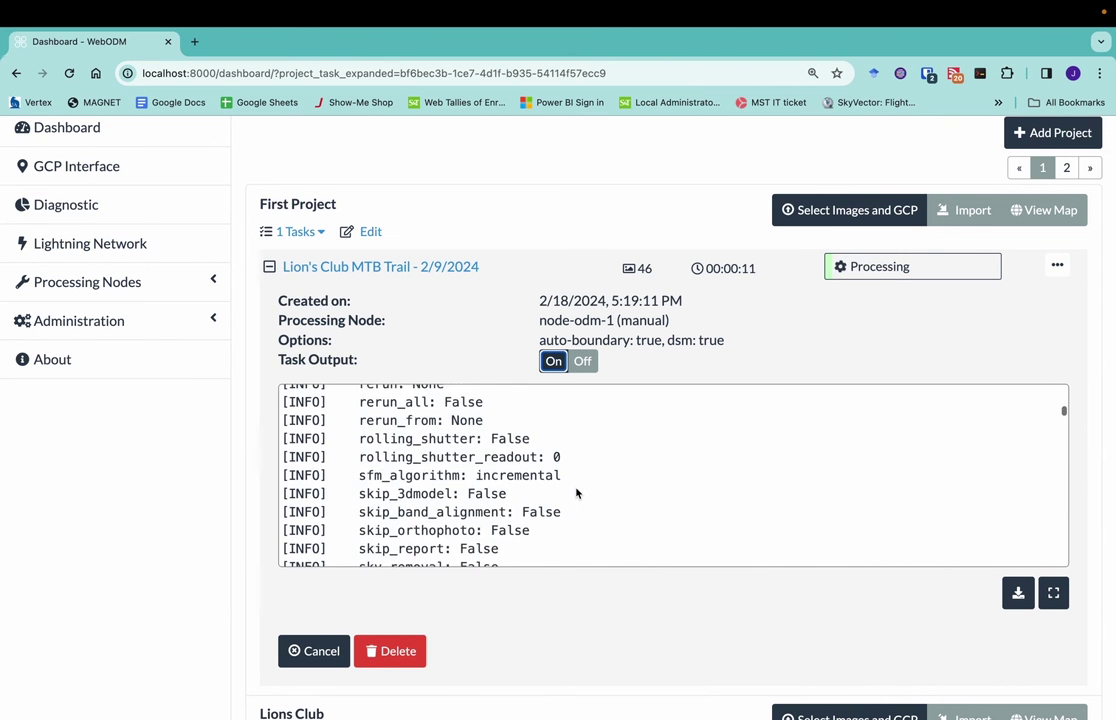
scroll(577, 493, up, 3)
scroll(577, 493, down, 10)
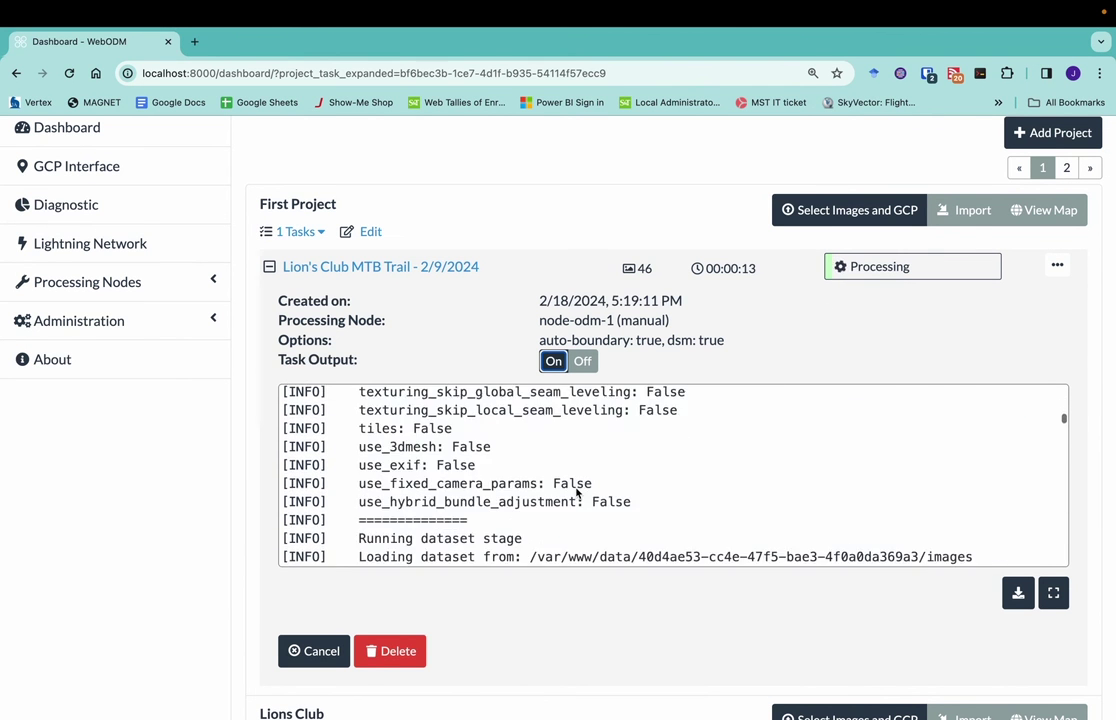
scroll(577, 493, down, 15)
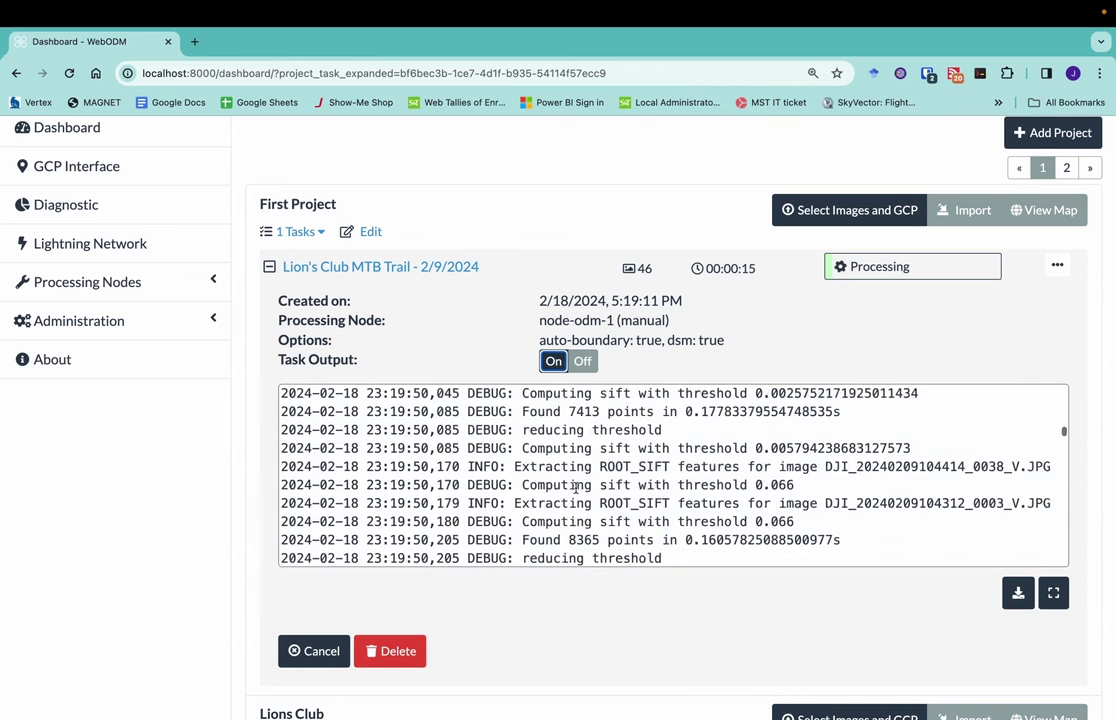
scroll(577, 488, down, 7)
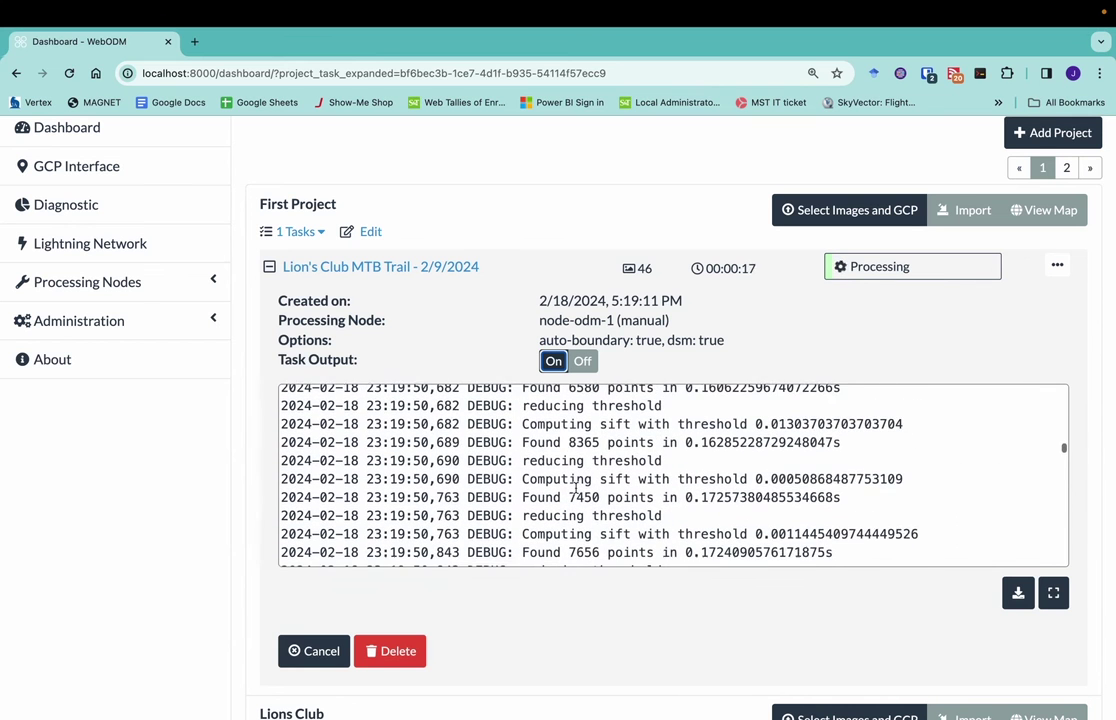
scroll(576, 488, down, 10)
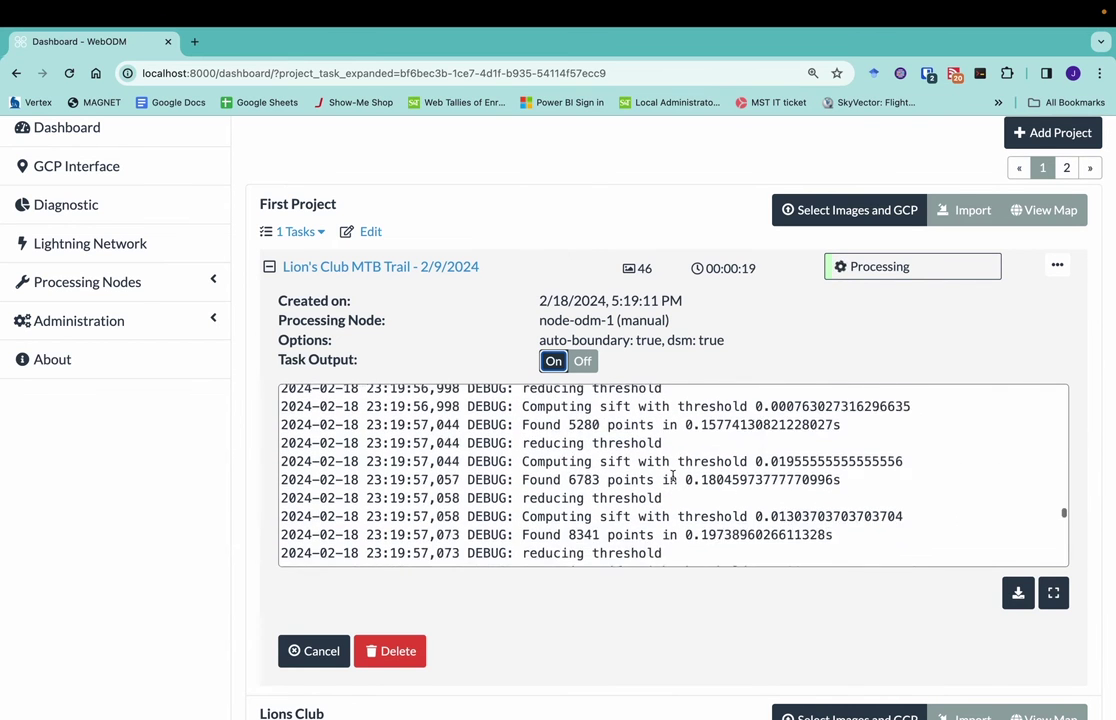
scroll(672, 478, down, 15)
scroll(672, 482, up, 13)
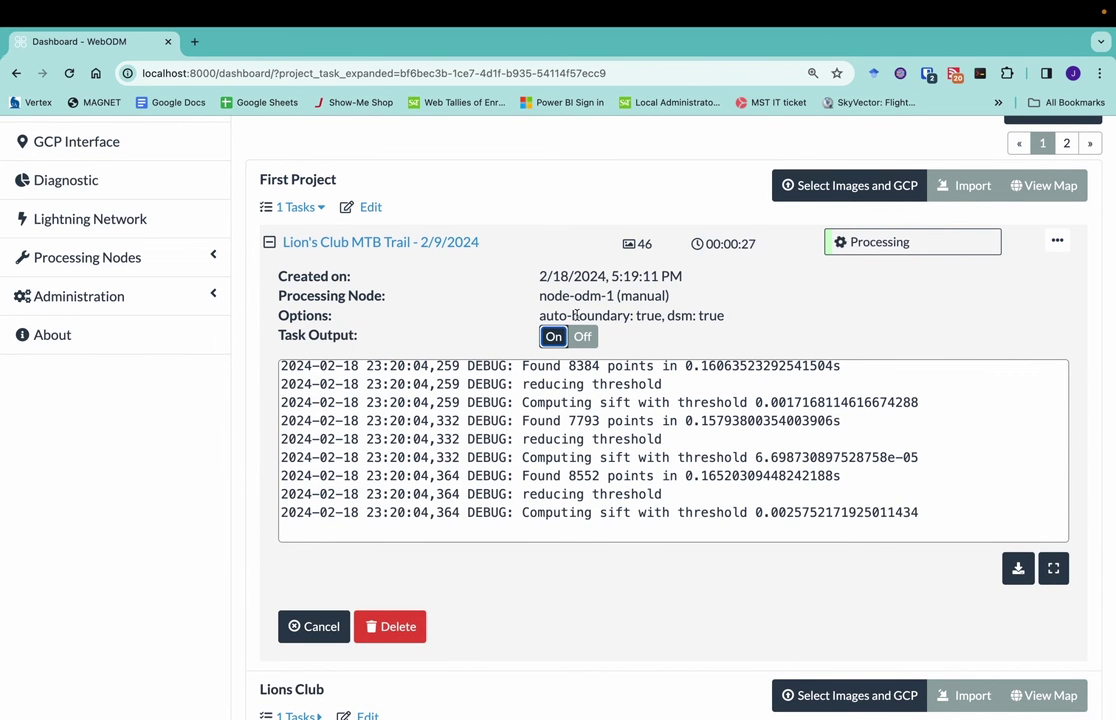
Turn Task Output off and check the task's actions menu while processing runs to completion.
click(582, 336)
scroll(568, 417, up, 1)
click(1057, 287)
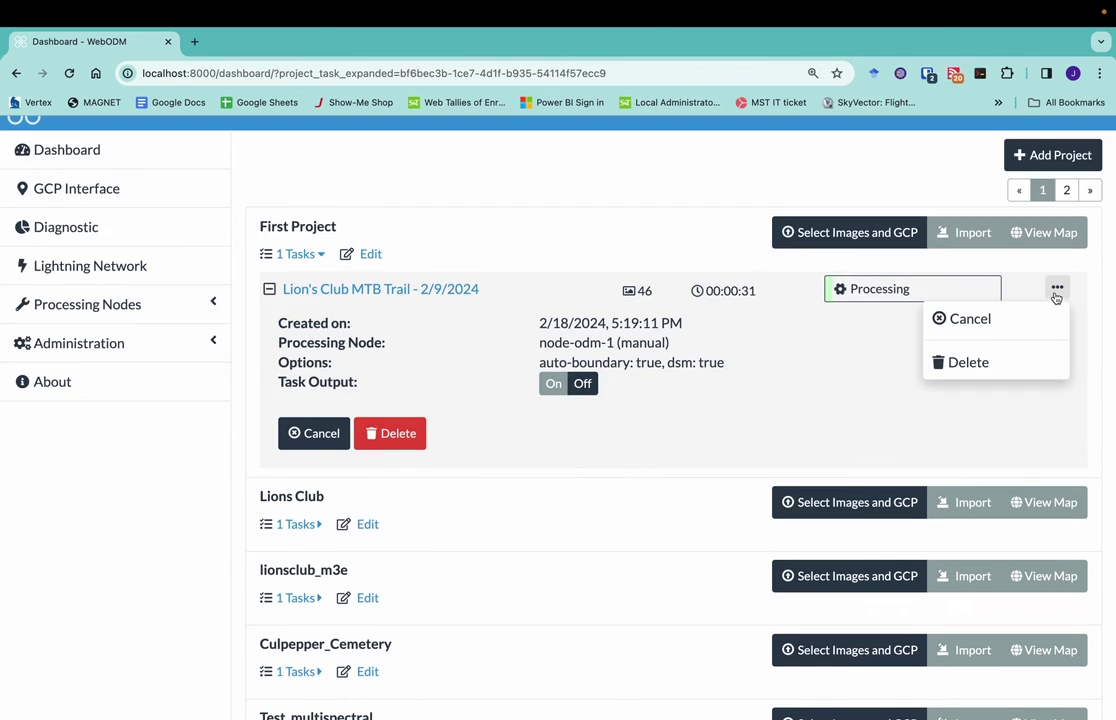
click(757, 376)
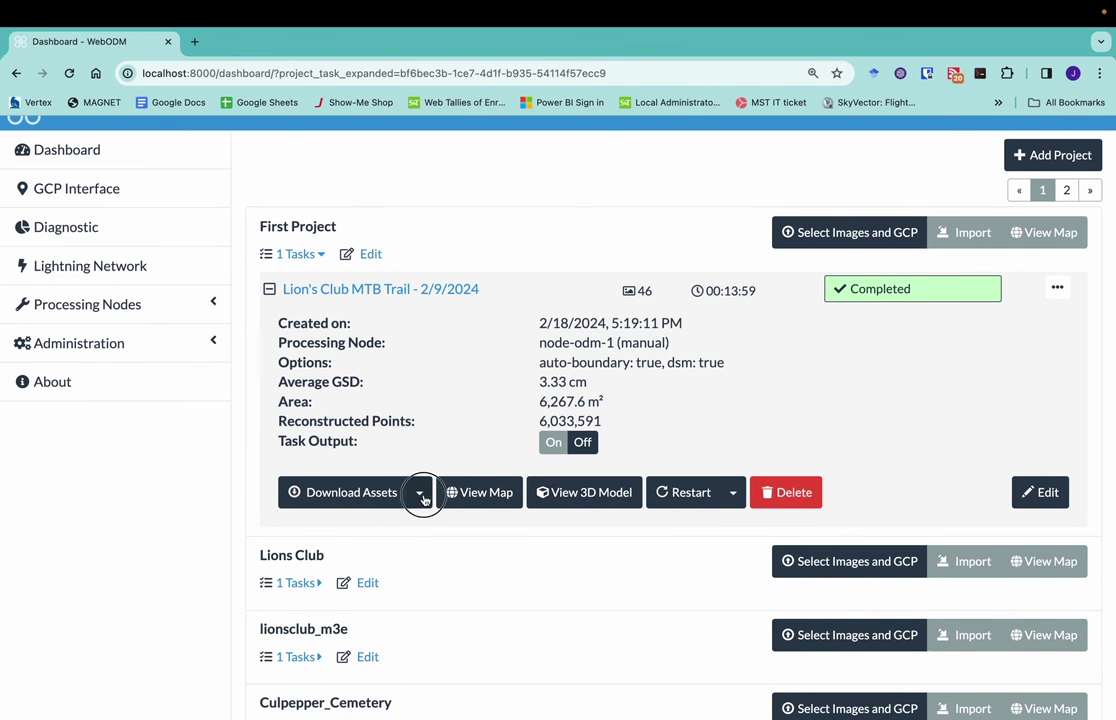
click(352, 492)
scroll(425, 500, down, 2)
scroll(425, 500, down, 1)
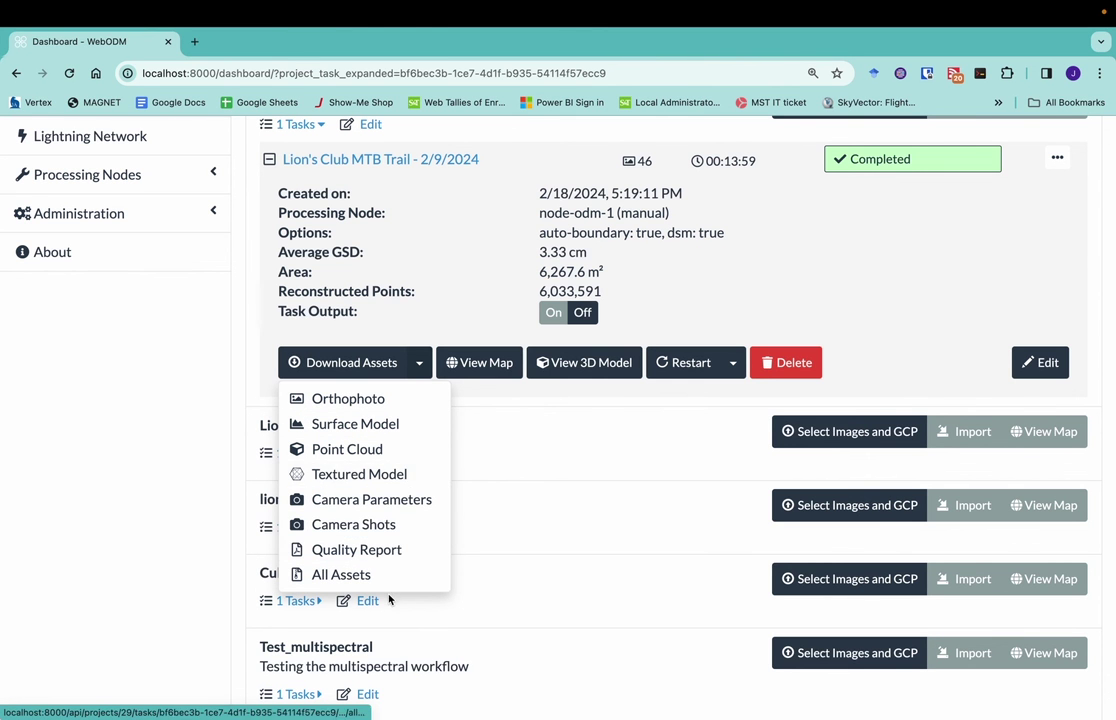
click(545, 480)
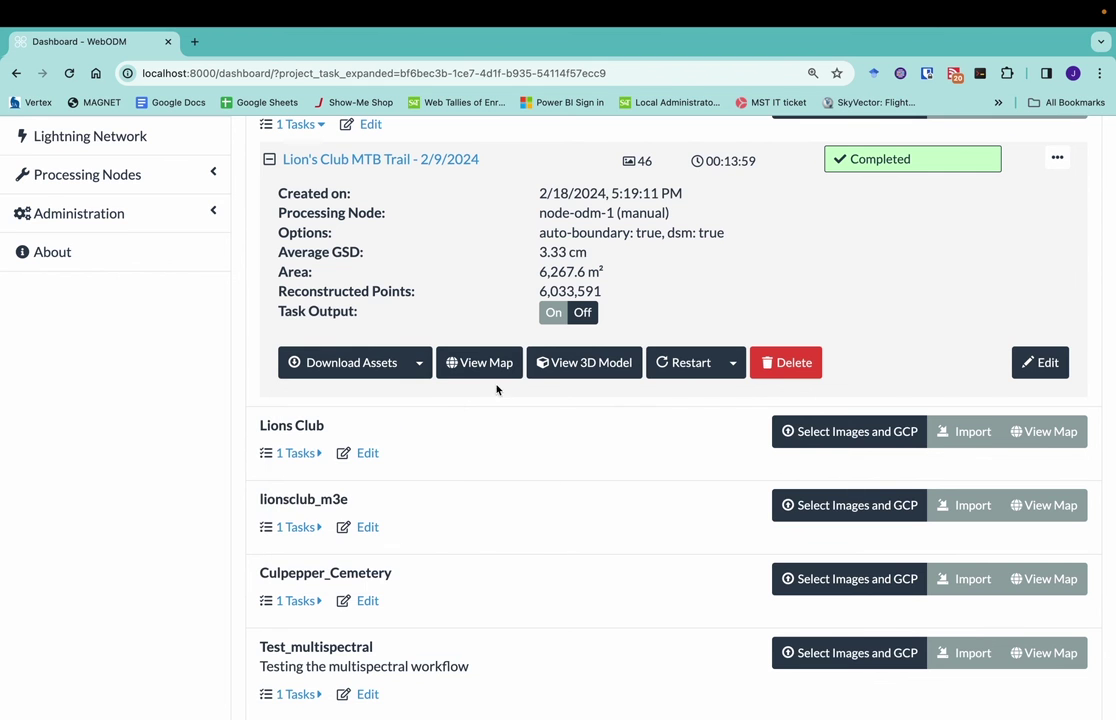
Open the orthophoto map and zoom in on the parking lot and tire-tracked field.
click(491, 374)
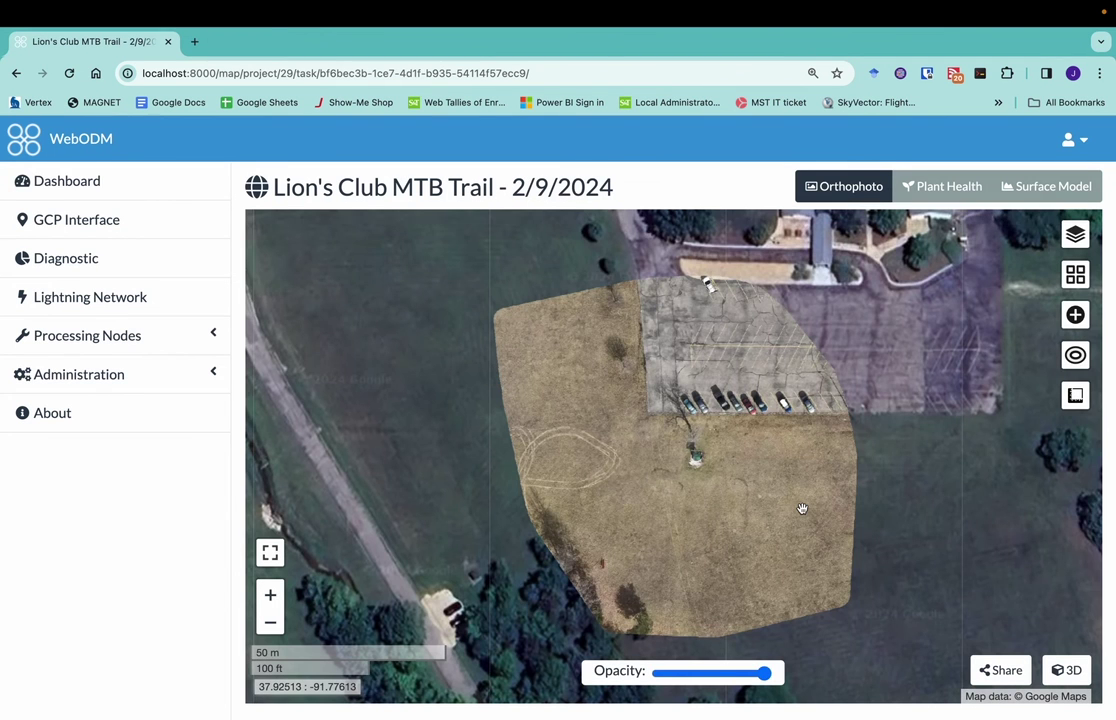
scroll(802, 509, up, 2)
drag(593, 436, 667, 481)
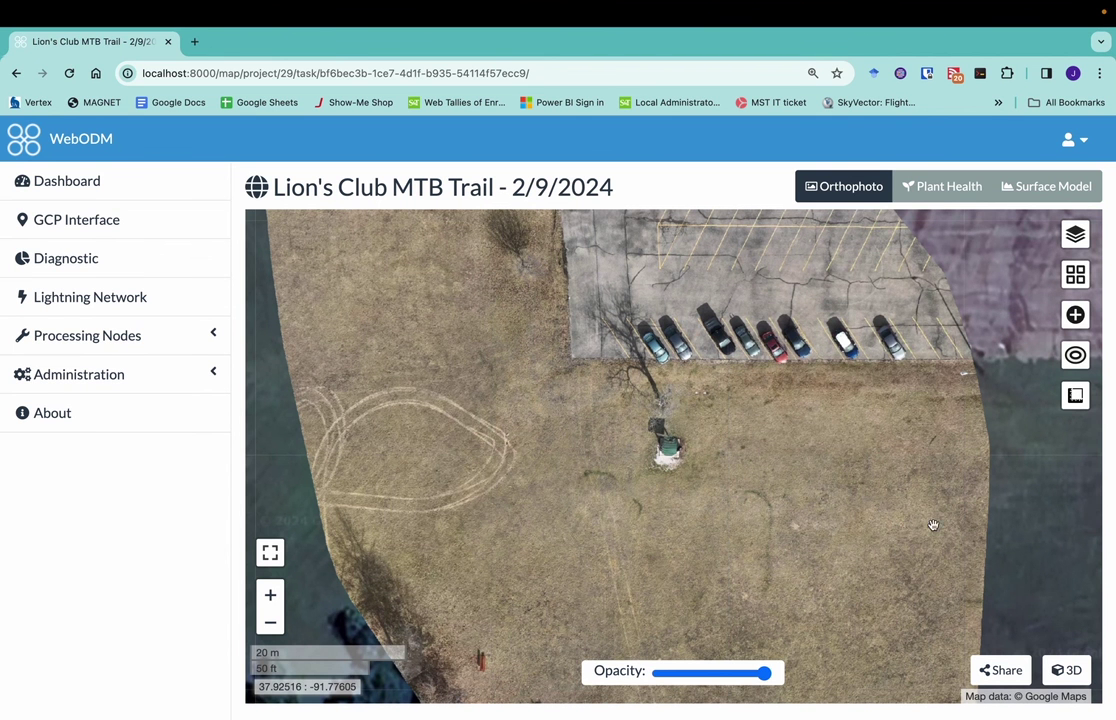
Switch to the 3D view and orbit and zoom in close over the tree and parked cars.
click(1066, 670)
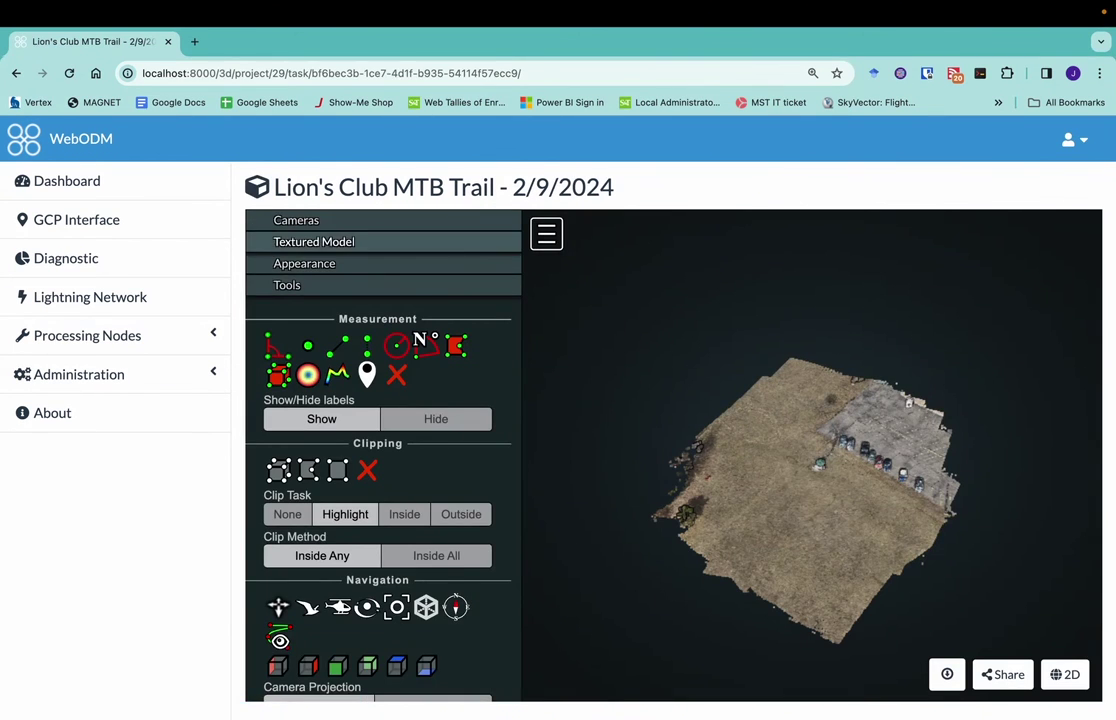
drag(674, 414, 827, 479)
scroll(827, 479, up, 5)
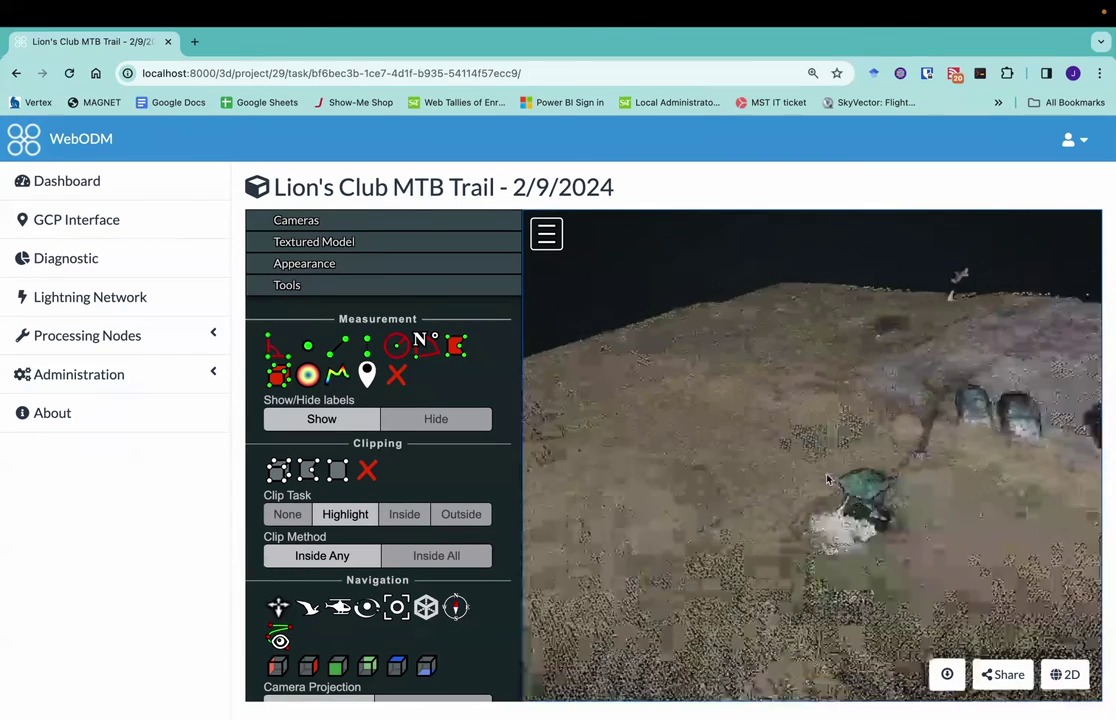
drag(920, 487, 853, 410)
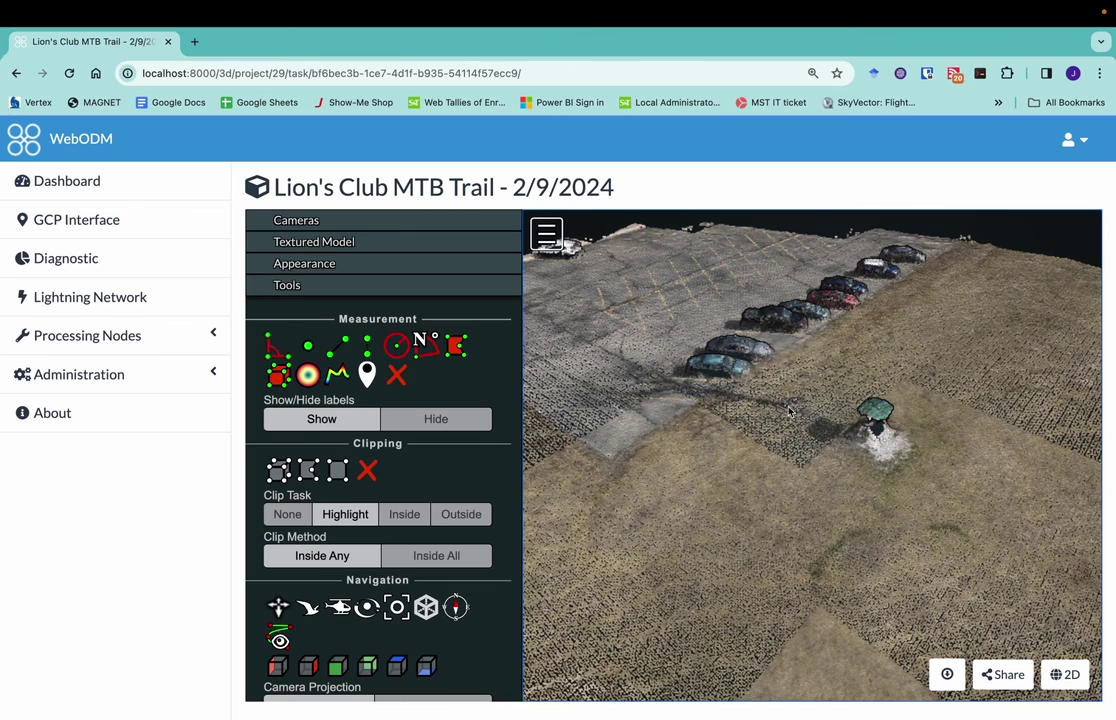
scroll(890, 488, up, 3)
mouse_move(890, 488)
mouse_down()
mouse_move(925, 527)
mouse_move(895, 494)
mouse_up()
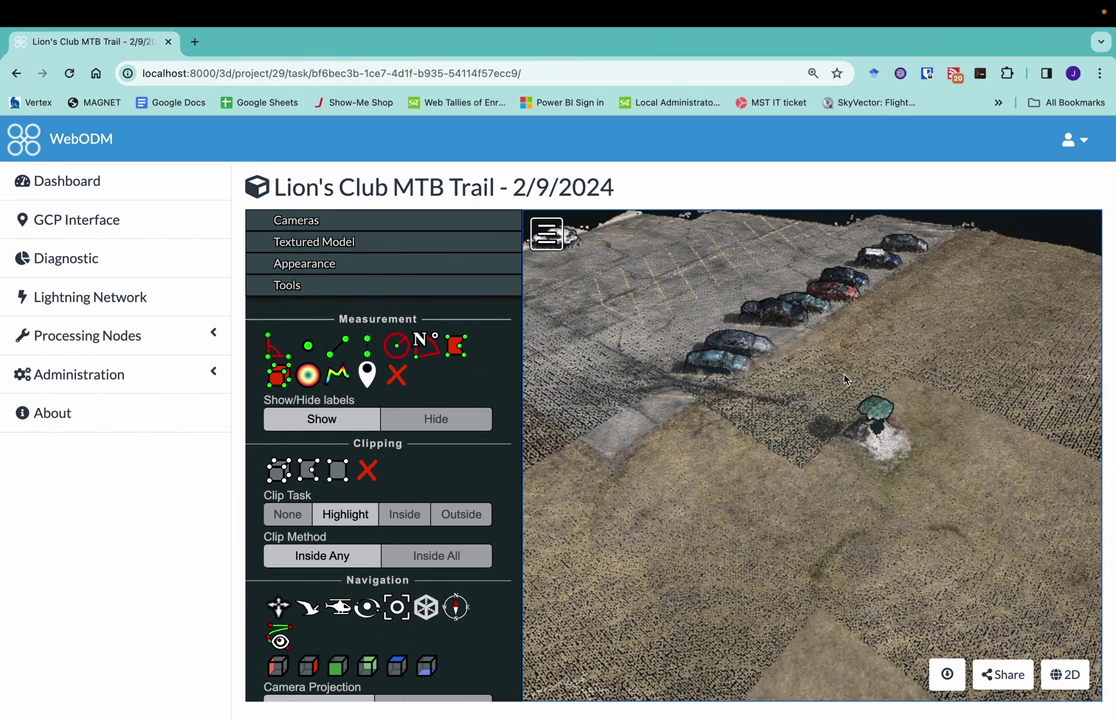
Orbit to a near top-down view and enable Show Model under Textured Model.
drag(845, 379, 560, 330)
click(310, 242)
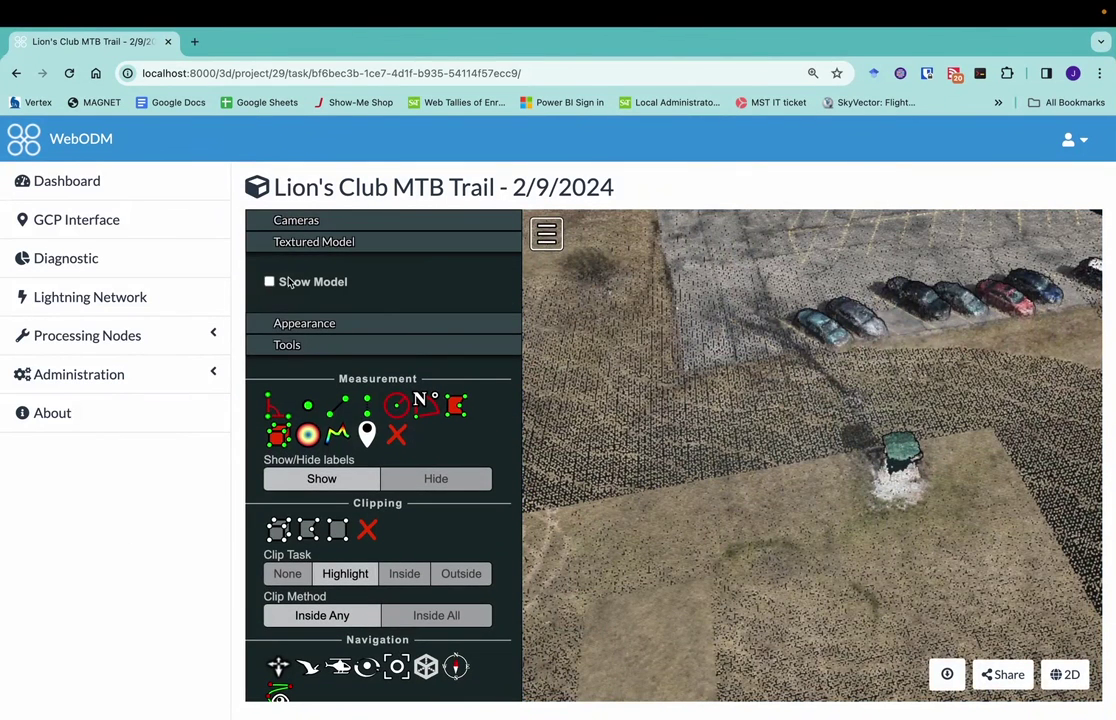
click(270, 283)
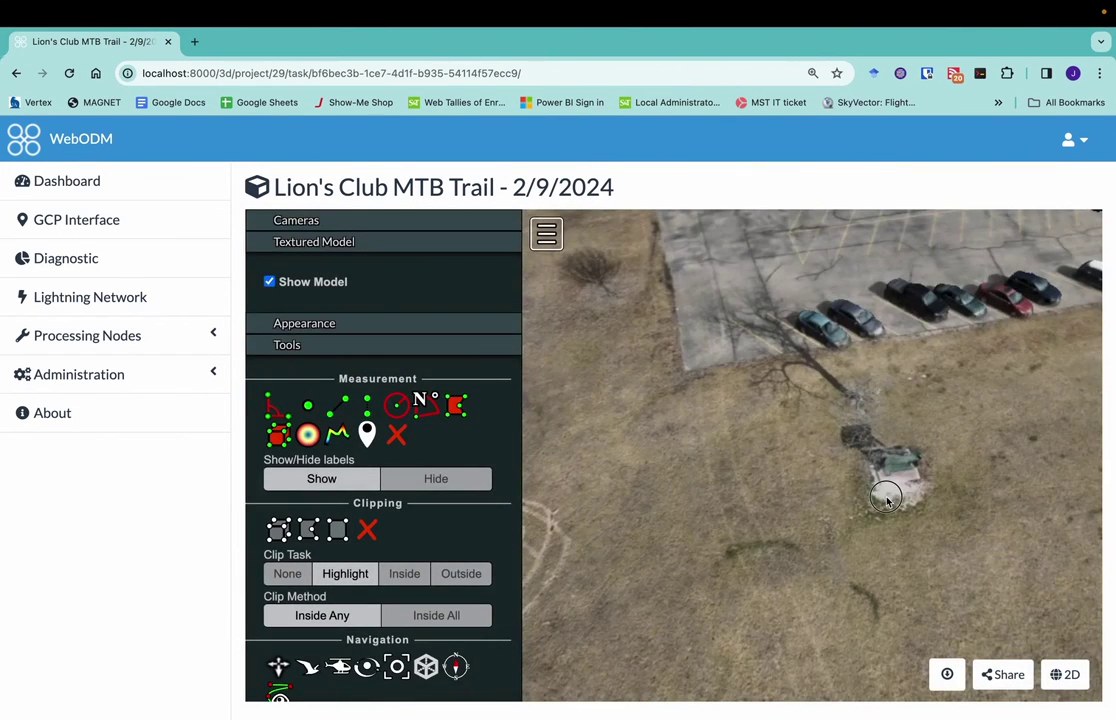
Go back to the Dashboard with the completed Lion's Club MTB Trail task expanded.
key(super+bracketleft)
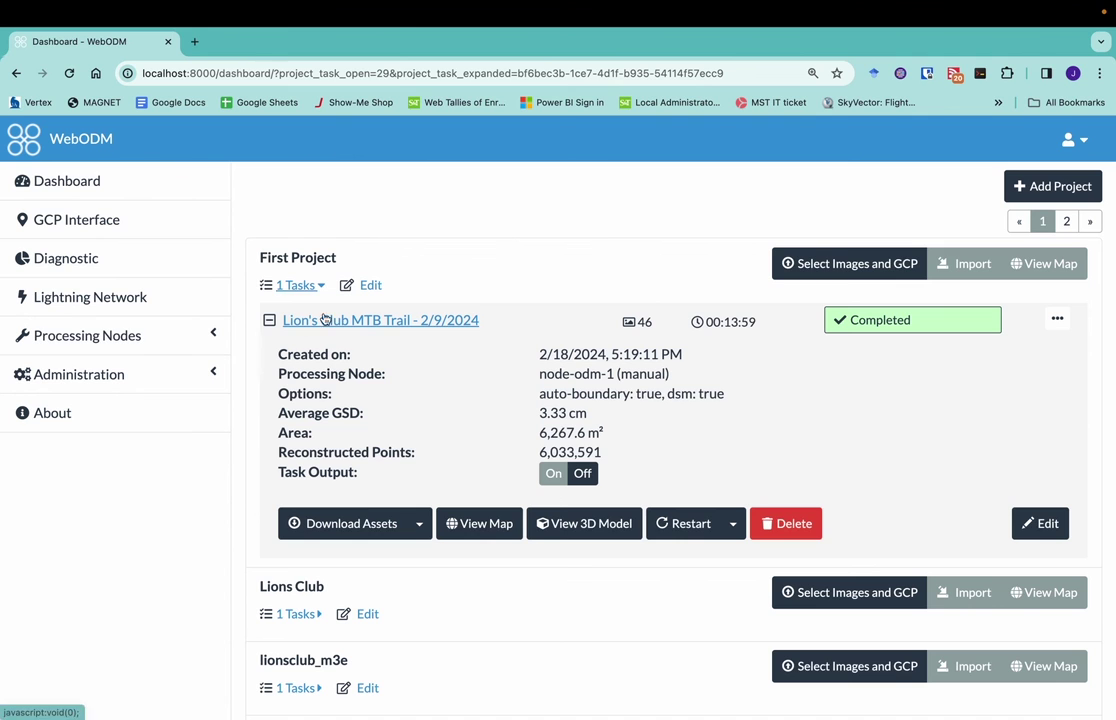